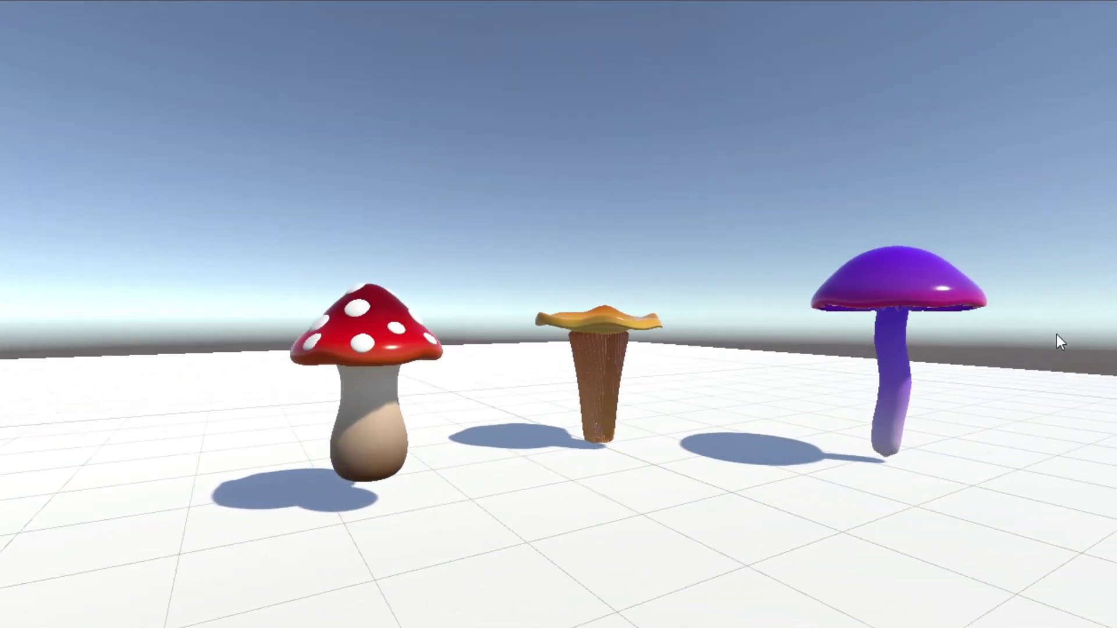
Step: Extrude two new control points on the drone flight curve and raise displacement Scale to 1.129
{"action": "scroll", "coordinate": [1057, 334], "scroll_direction": "up", "scroll_amount": 3}
{"action": "middle_click_drag", "start_coordinate": [1063, 324], "coordinate": [723, 362]}
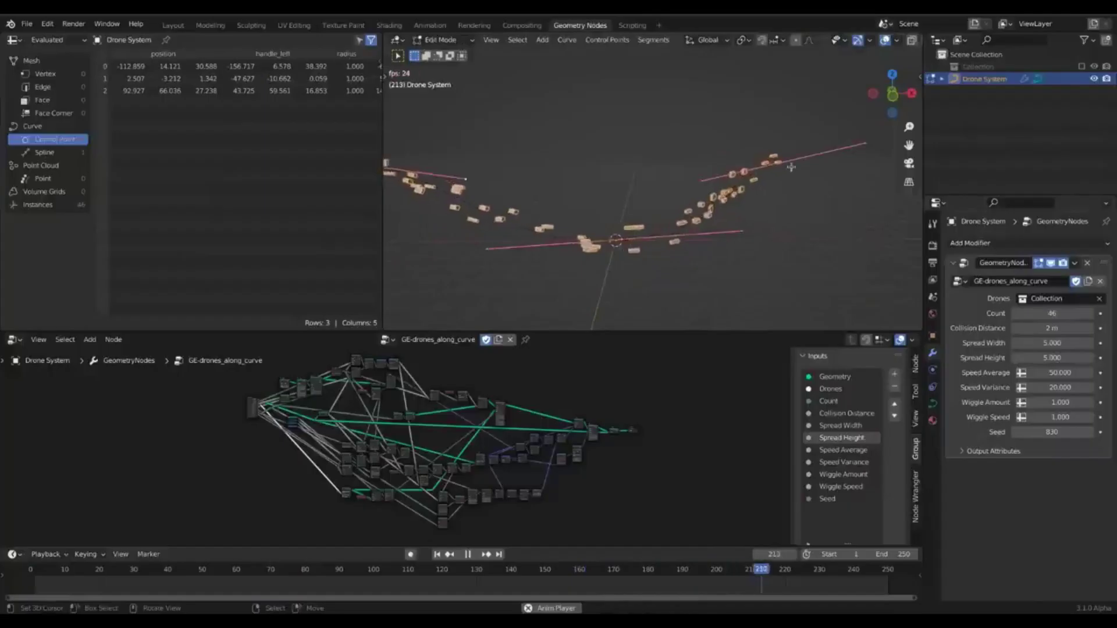
{"action": "key", "text": "e"}
{"action": "left_click", "coordinate": [837, 186]}
{"action": "middle_click_drag", "start_coordinate": [837, 187], "coordinate": [774, 195]}
{"action": "key", "text": "e"}
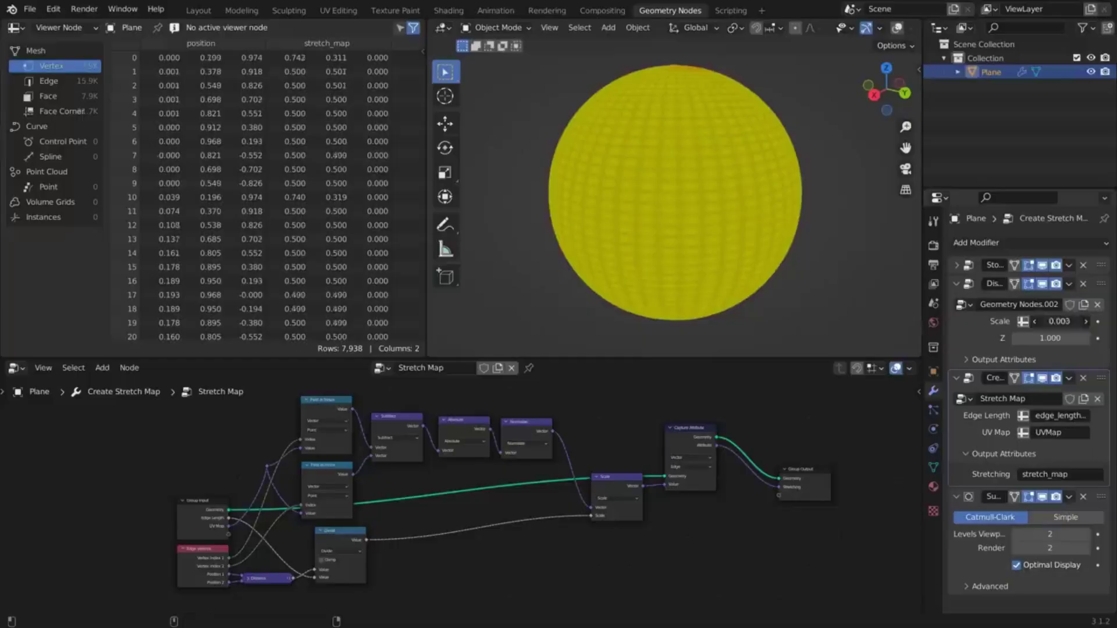
{"action": "mouse_move", "coordinate": [1059, 321]}
{"action": "left_mouse_down"}
{"action": "mouse_move", "coordinate": [1102, 321]}
{"action": "mouse_move", "coordinate": [1064, 322]}
{"action": "left_mouse_up"}
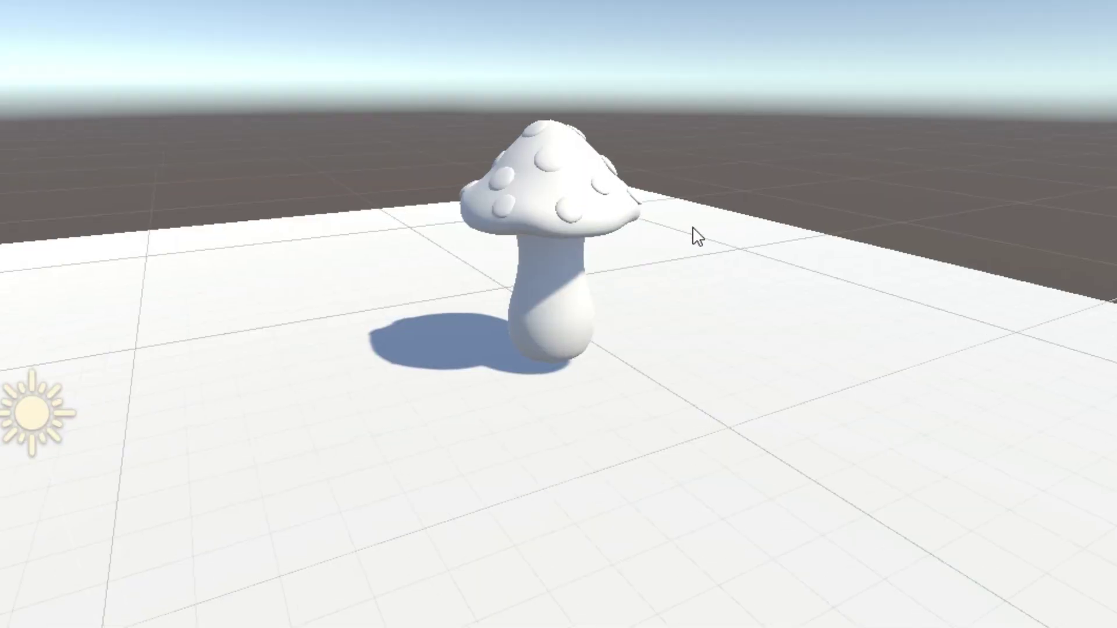
{"action": "left_click_drag", "start_coordinate": [669, 241], "coordinate": [386, 142], "text": "alt"}
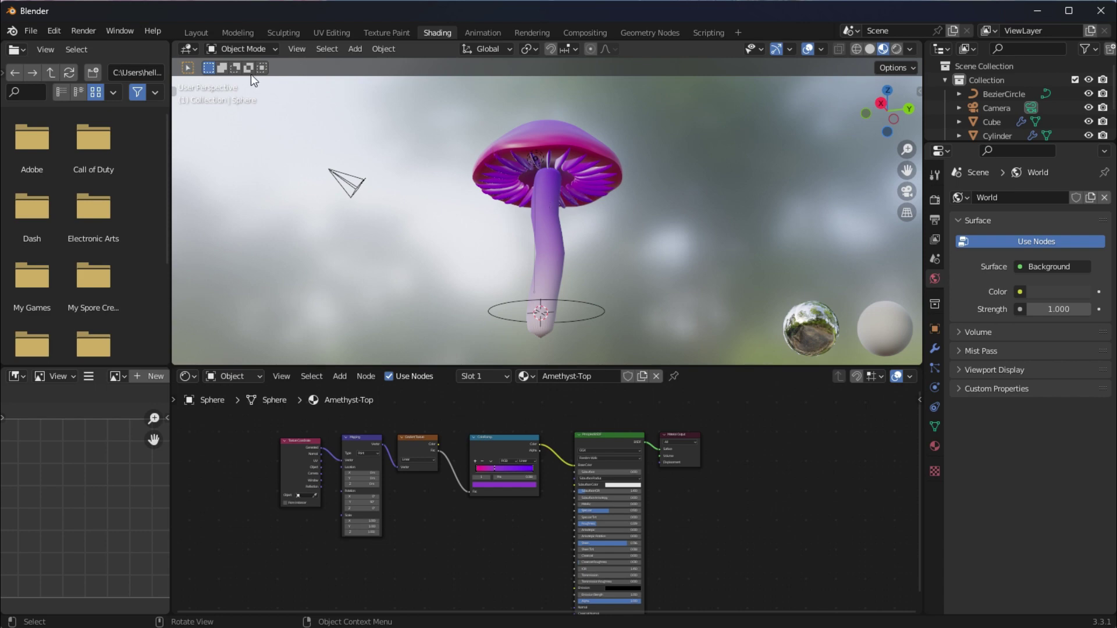
Step: Select the mushroom cap in the plain modelling workspace
{"action": "left_click", "coordinate": [196, 32]}
{"action": "middle_click_drag", "start_coordinate": [379, 139], "coordinate": [563, 297]}
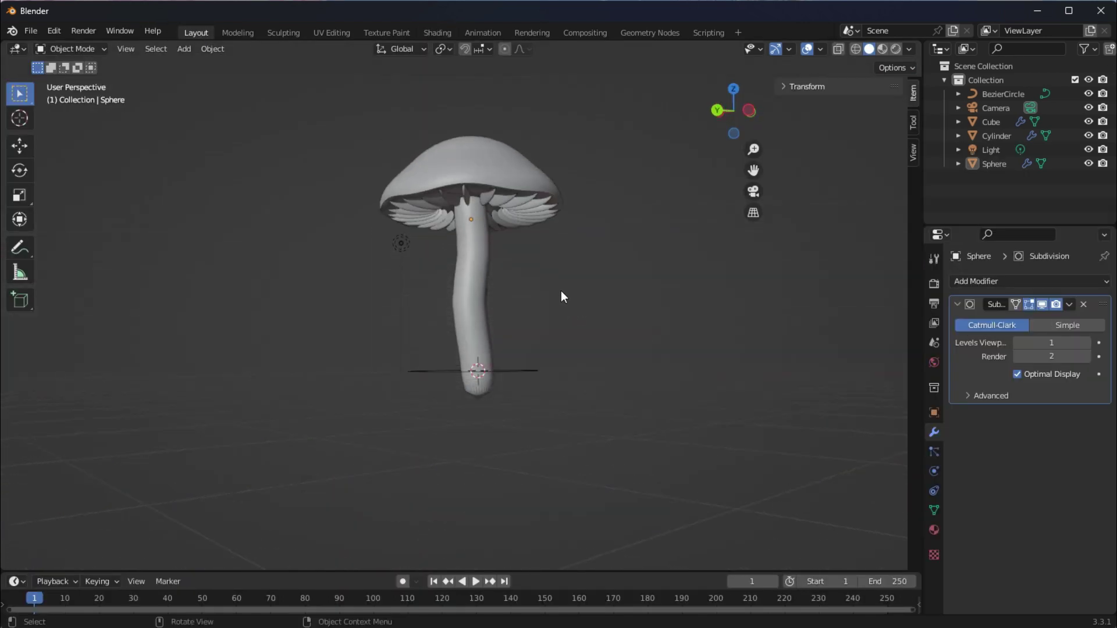
{"action": "left_click", "coordinate": [494, 166]}
Step: Frame the cap's whole Amethyst-Top node tree in the Shading workspace node editor
{"action": "left_click", "coordinate": [437, 33]}
{"action": "middle_click_drag", "start_coordinate": [713, 492], "coordinate": [688, 471]}
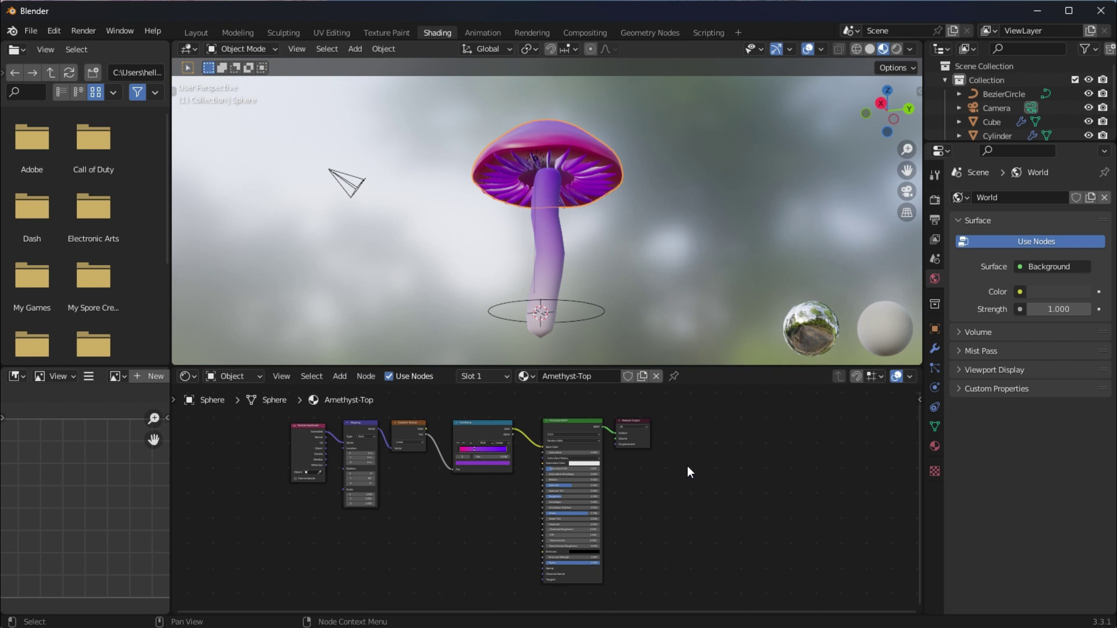
{"action": "scroll", "coordinate": [646, 526], "scroll_direction": "up", "scroll_amount": 3}
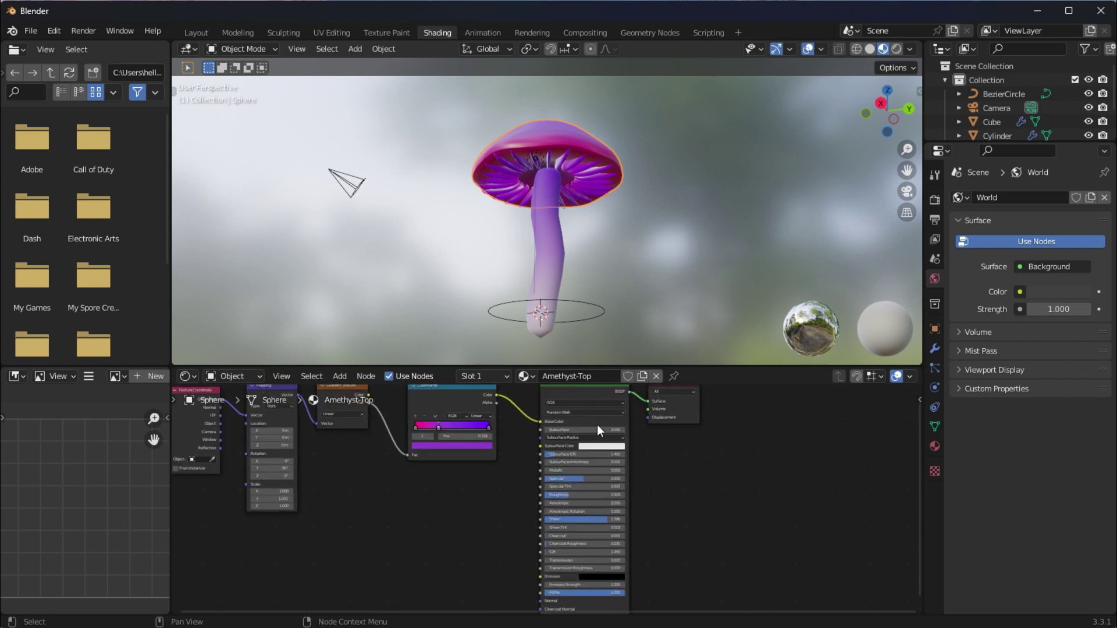
{"action": "middle_click_drag", "start_coordinate": [608, 175], "coordinate": [643, 274]}
{"action": "key", "text": "Home"}
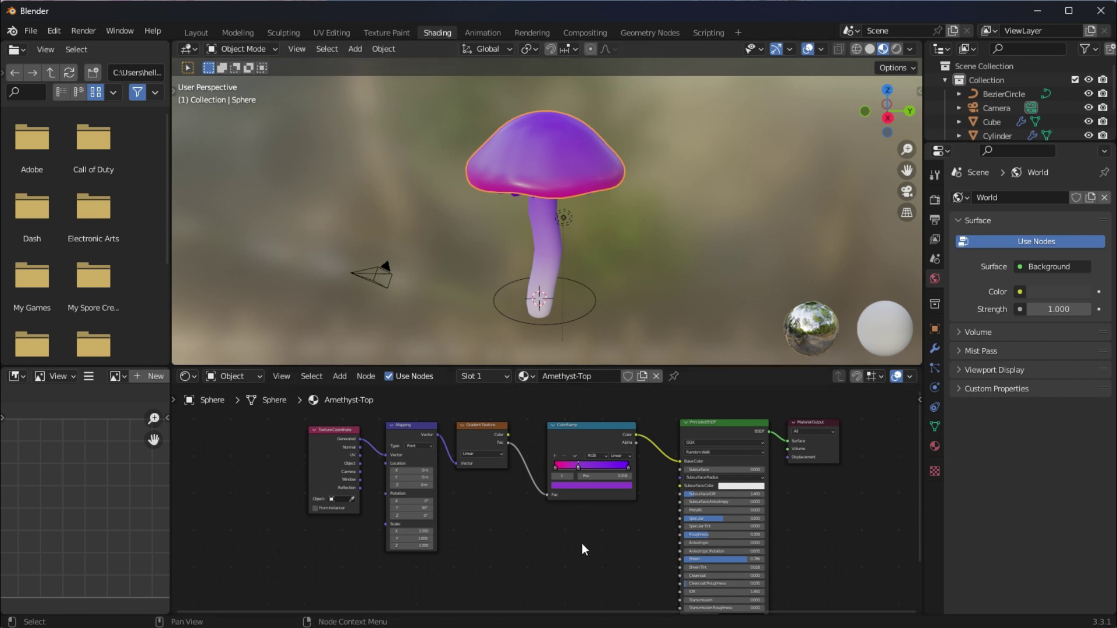
{"action": "key", "text": "Home"}
{"action": "mouse_move", "coordinate": [610, 517]}
{"action": "middle_mouse_down"}
{"action": "mouse_move", "coordinate": [583, 524]}
{"action": "mouse_move", "coordinate": [743, 516]}
{"action": "mouse_move", "coordinate": [547, 516]}
{"action": "mouse_move", "coordinate": [596, 532]}
{"action": "middle_mouse_up"}
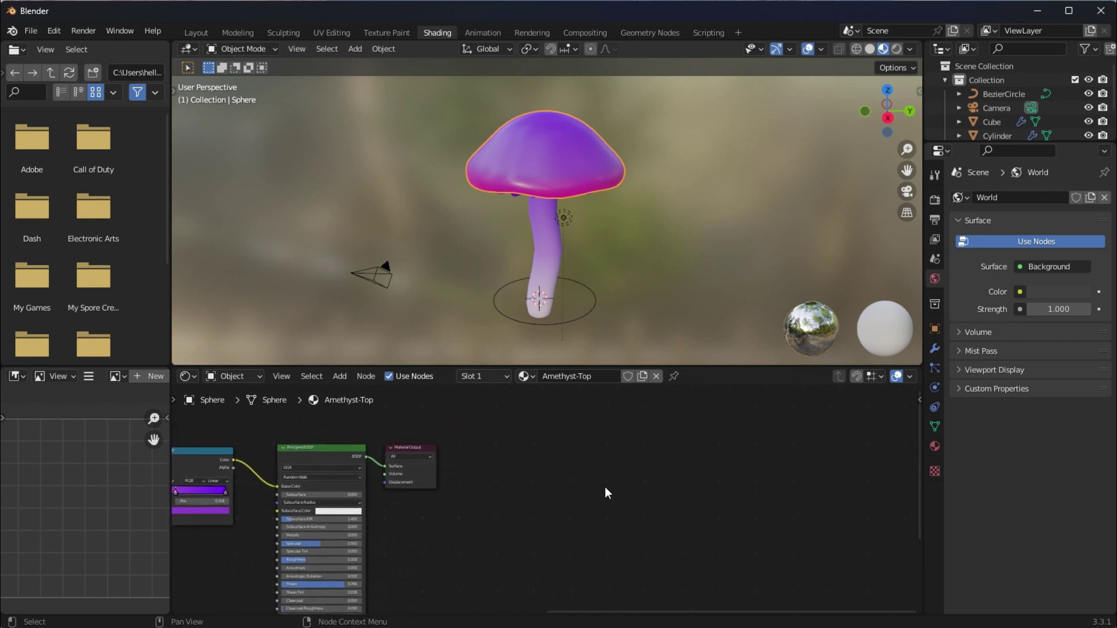
{"action": "scroll", "coordinate": [605, 487], "scroll_direction": "up", "scroll_amount": 2}
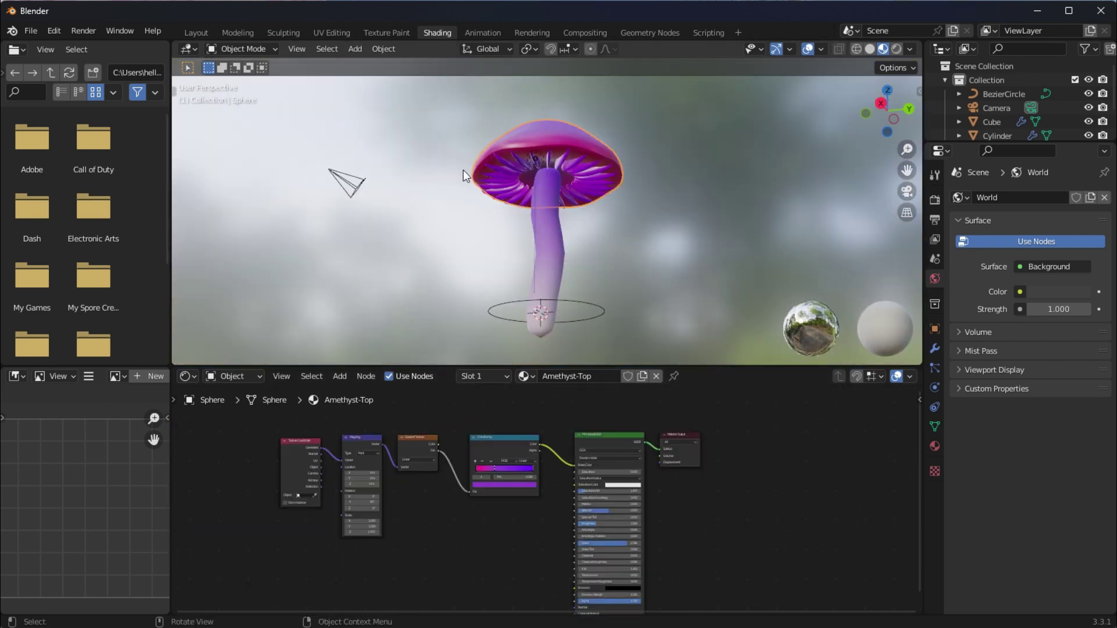
{"action": "scroll", "coordinate": [478, 415], "scroll_direction": "down", "scroll_amount": 1}
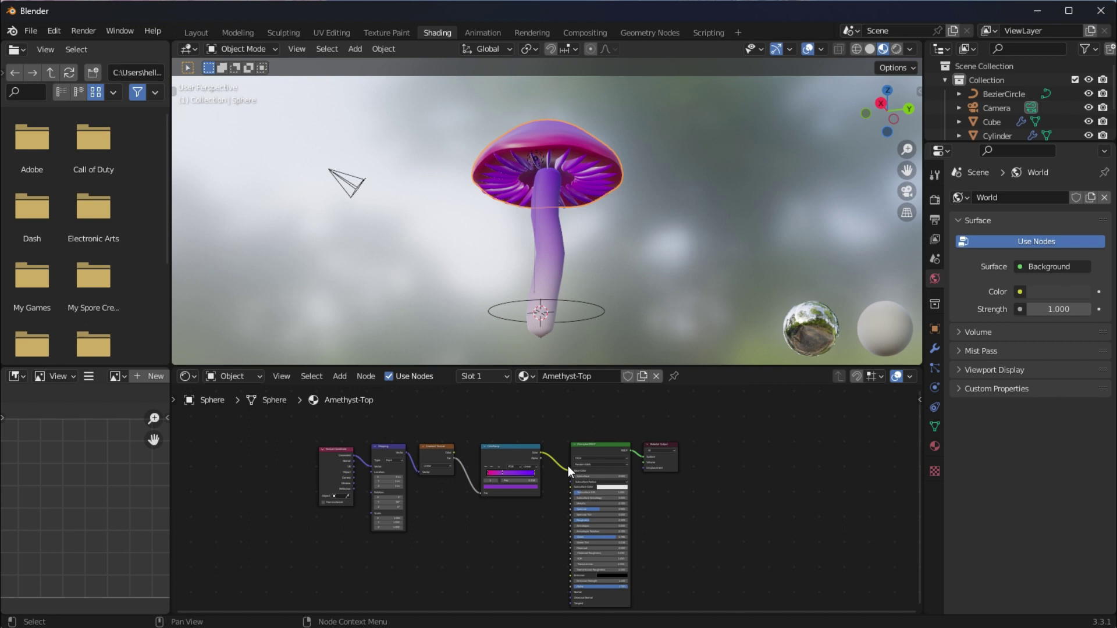
{"action": "key", "text": "Home"}
{"action": "scroll", "coordinate": [644, 541], "scroll_direction": "up", "scroll_amount": 2}
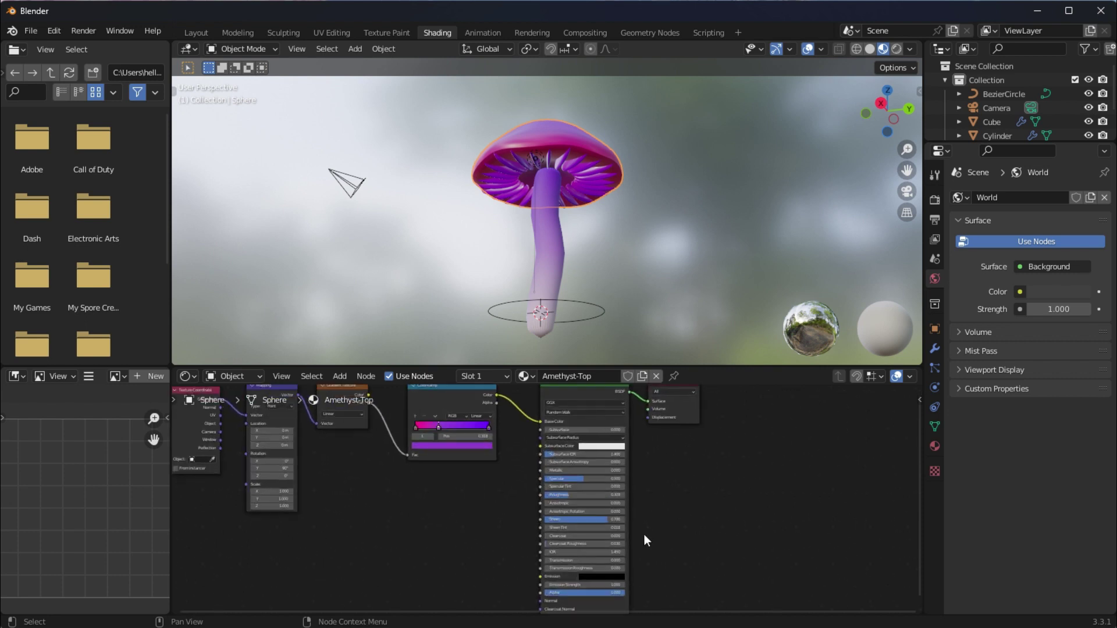
{"action": "mouse_move", "coordinate": [605, 250]}
{"action": "middle_mouse_down"}
{"action": "mouse_move", "coordinate": [626, 235]}
{"action": "mouse_move", "coordinate": [647, 276]}
{"action": "middle_mouse_up"}
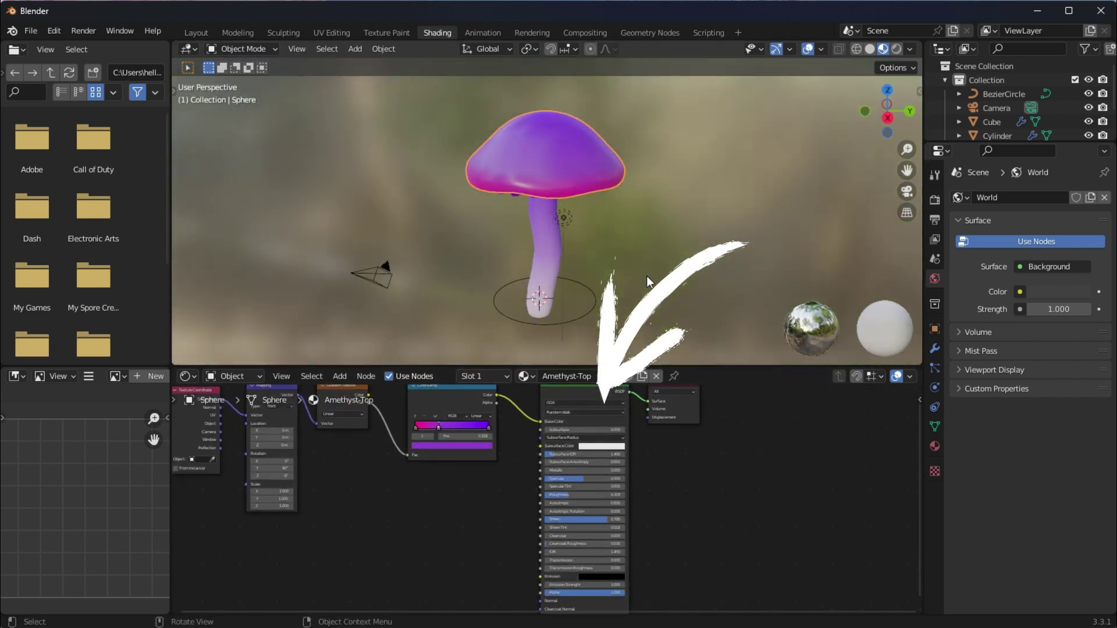
{"action": "mouse_move", "coordinate": [440, 502]}
{"action": "middle_mouse_down"}
{"action": "mouse_move", "coordinate": [539, 516]}
{"action": "mouse_move", "coordinate": [579, 537]}
{"action": "middle_mouse_up"}
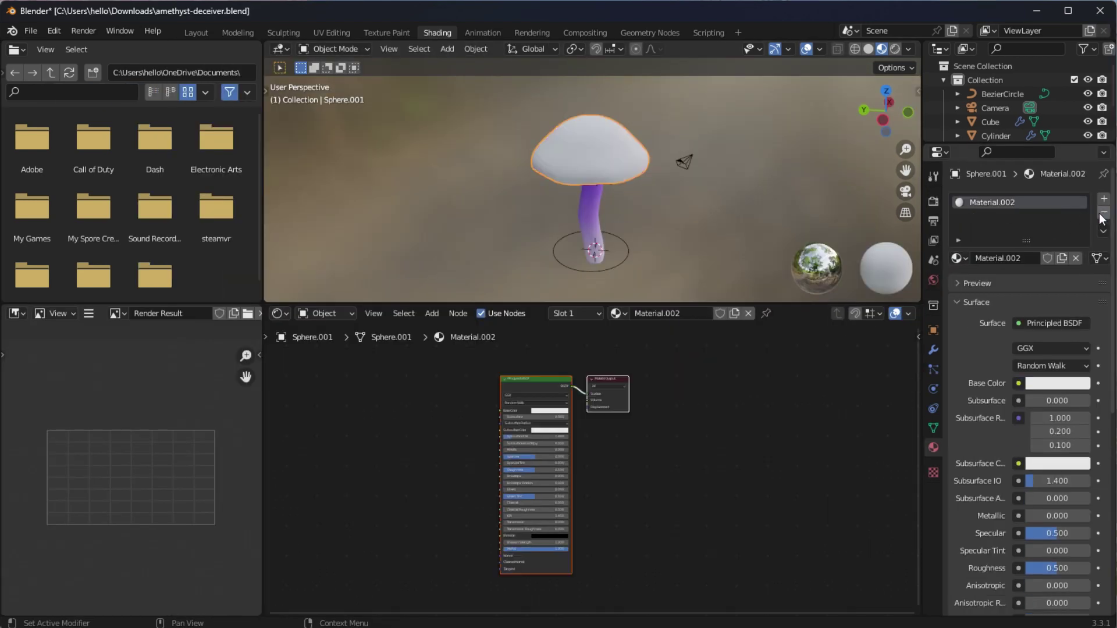
Step: Set the cap material's Base Color to a vivid magenta-violet
{"action": "scroll", "coordinate": [633, 452], "scroll_direction": "up", "scroll_amount": 5}
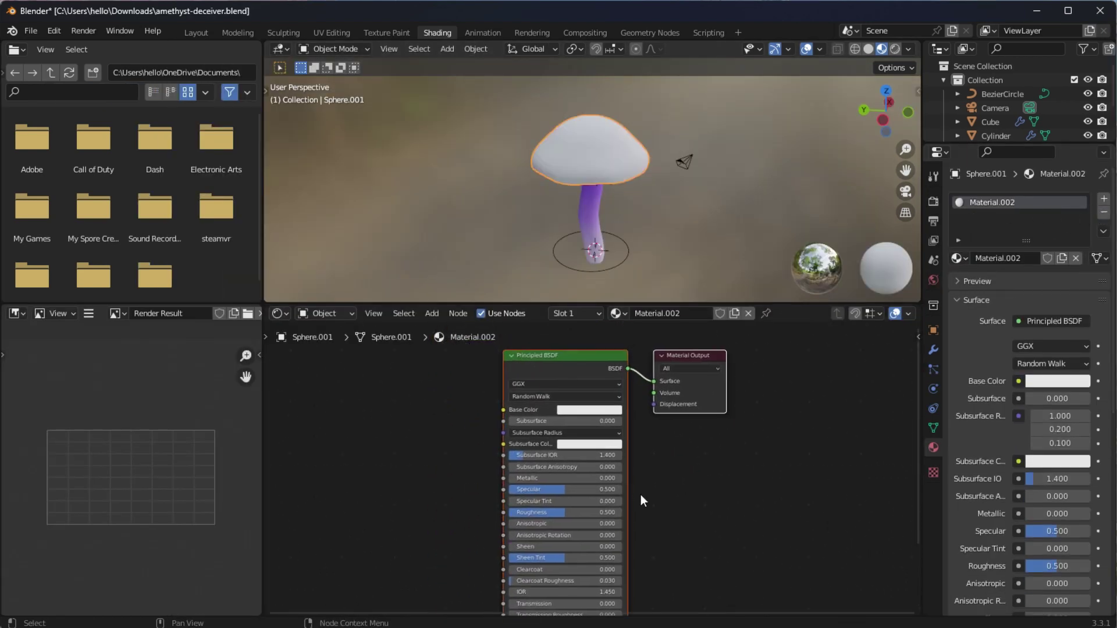
{"action": "left_click", "coordinate": [625, 484]}
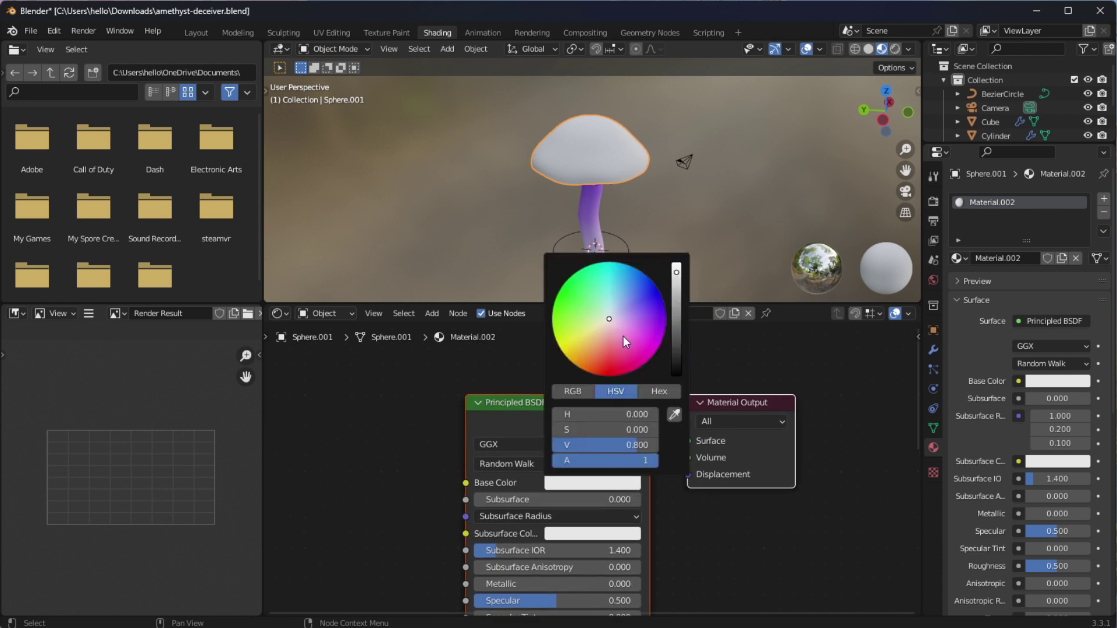
{"action": "mouse_move", "coordinate": [608, 323]}
{"action": "left_mouse_down"}
{"action": "mouse_move", "coordinate": [654, 348]}
{"action": "mouse_move", "coordinate": [664, 307]}
{"action": "mouse_move", "coordinate": [645, 274]}
{"action": "mouse_move", "coordinate": [603, 262]}
{"action": "mouse_move", "coordinate": [555, 302]}
{"action": "mouse_move", "coordinate": [585, 370]}
{"action": "mouse_move", "coordinate": [627, 372]}
{"action": "mouse_move", "coordinate": [654, 355]}
{"action": "left_mouse_up"}
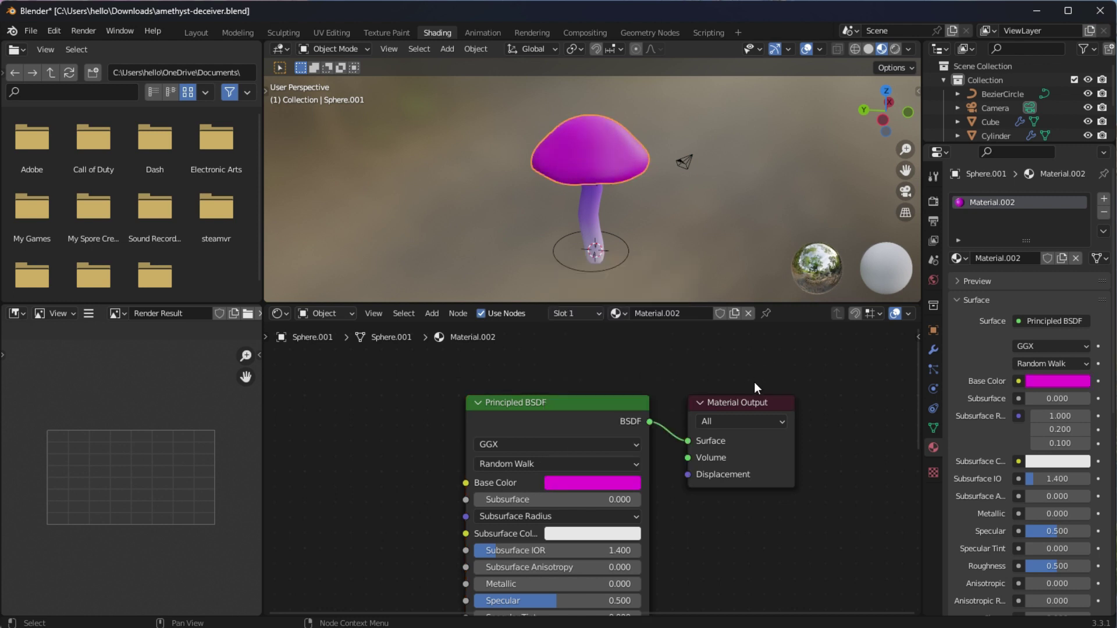
Step: Set the cap's Roughness to 0.173 and Metallic to 0.568
{"action": "scroll", "coordinate": [752, 383], "scroll_direction": "down", "scroll_amount": 2}
{"action": "scroll", "coordinate": [652, 438], "scroll_direction": "up", "scroll_amount": 2}
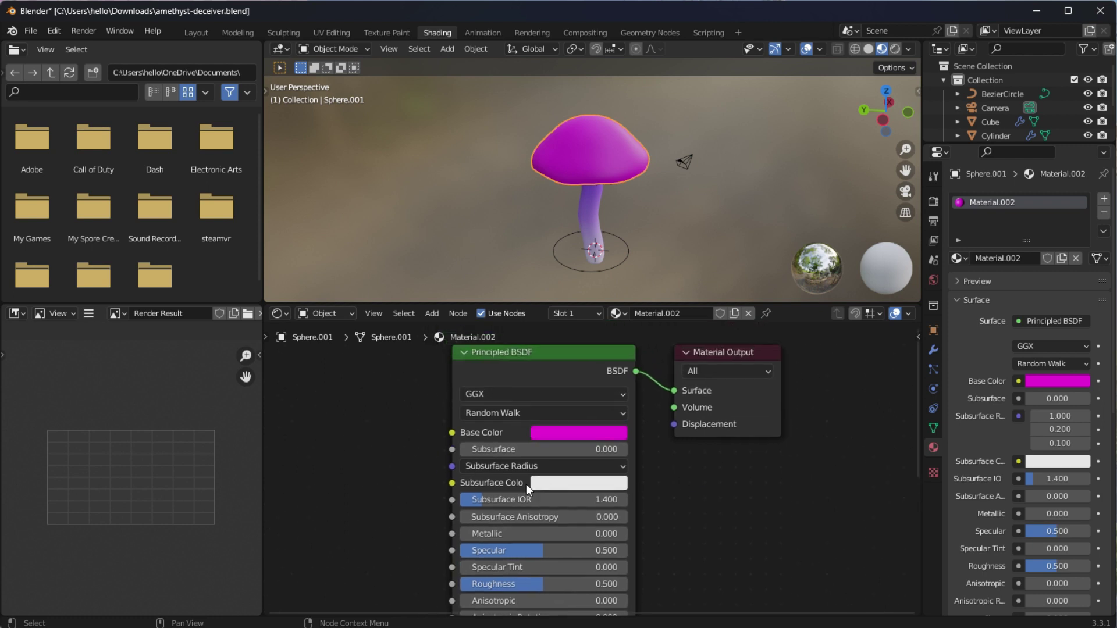
{"action": "left_click_drag", "start_coordinate": [548, 583], "coordinate": [489, 583]}
{"action": "left_click_drag", "start_coordinate": [487, 532], "coordinate": [583, 533]}
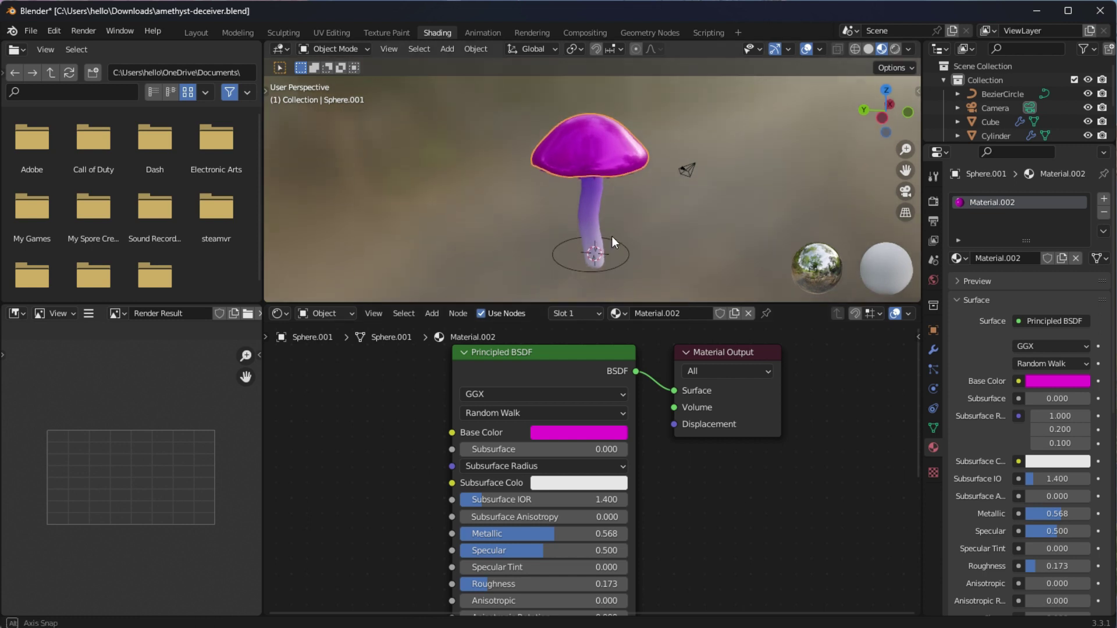
{"action": "middle_click_drag", "start_coordinate": [612, 237], "coordinate": [623, 165]}
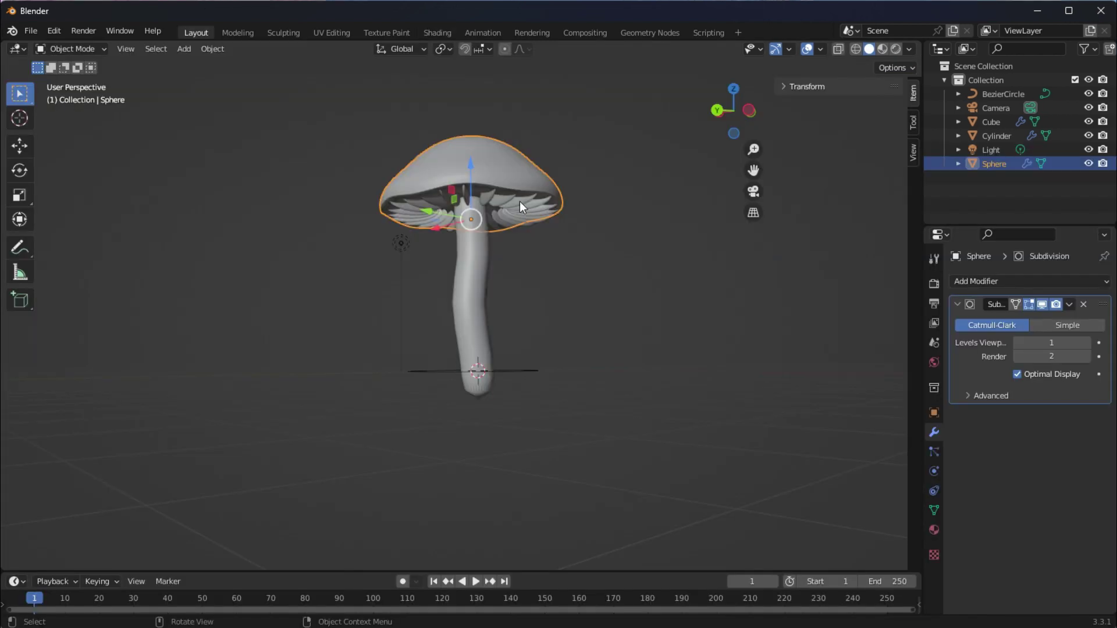
{"action": "left_click", "coordinate": [520, 207]}
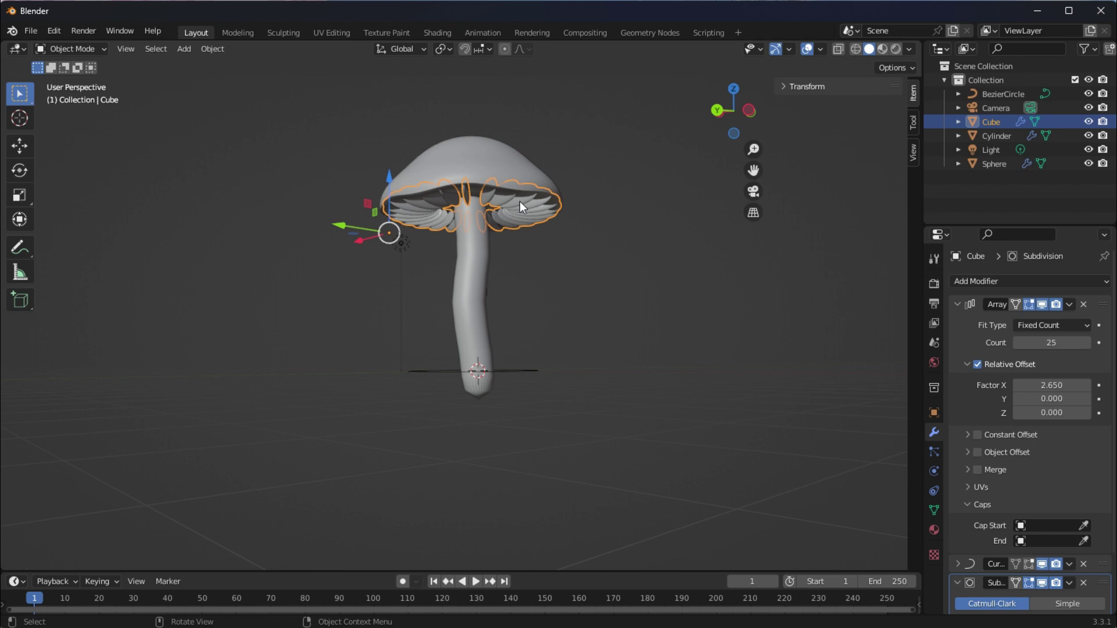
{"action": "left_click", "coordinate": [472, 280]}
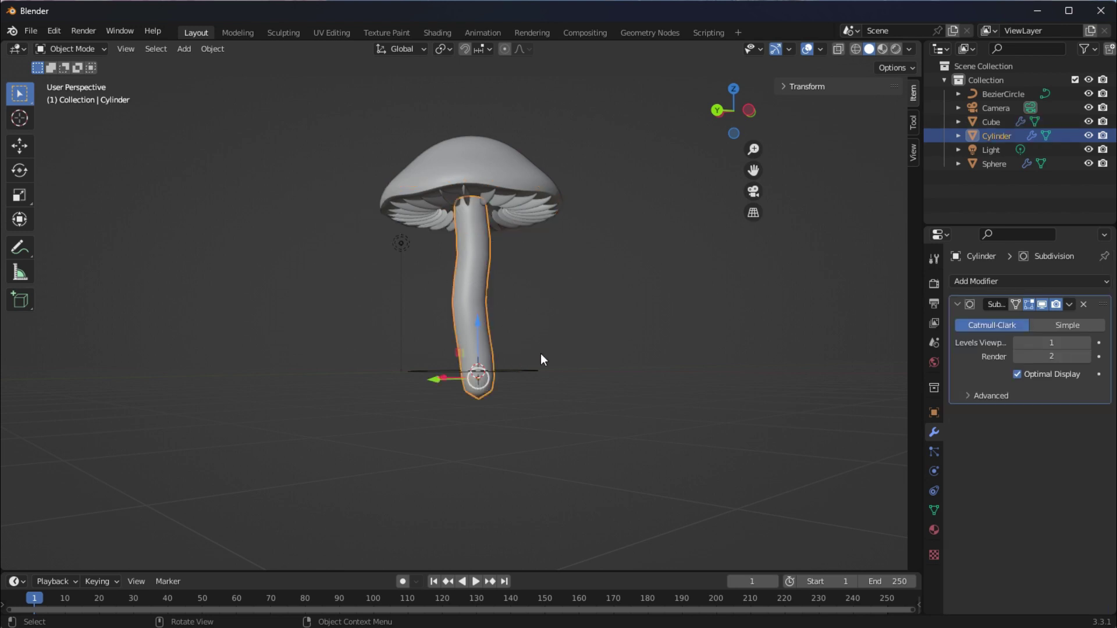
{"action": "left_click", "coordinate": [606, 288]}
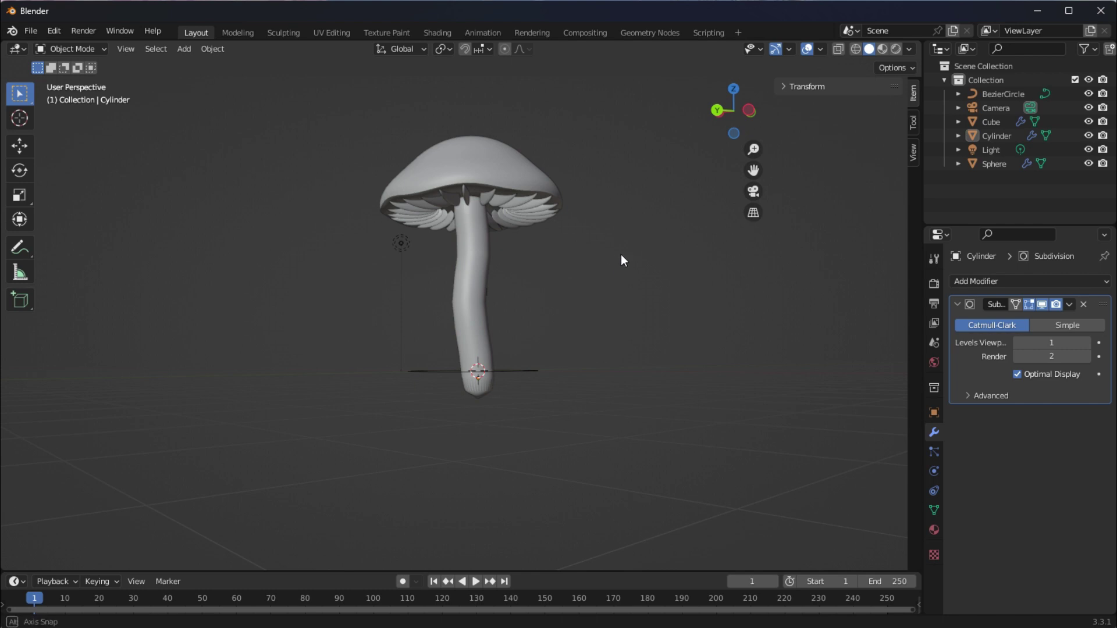
{"action": "middle_click_drag", "start_coordinate": [621, 257], "coordinate": [623, 306]}
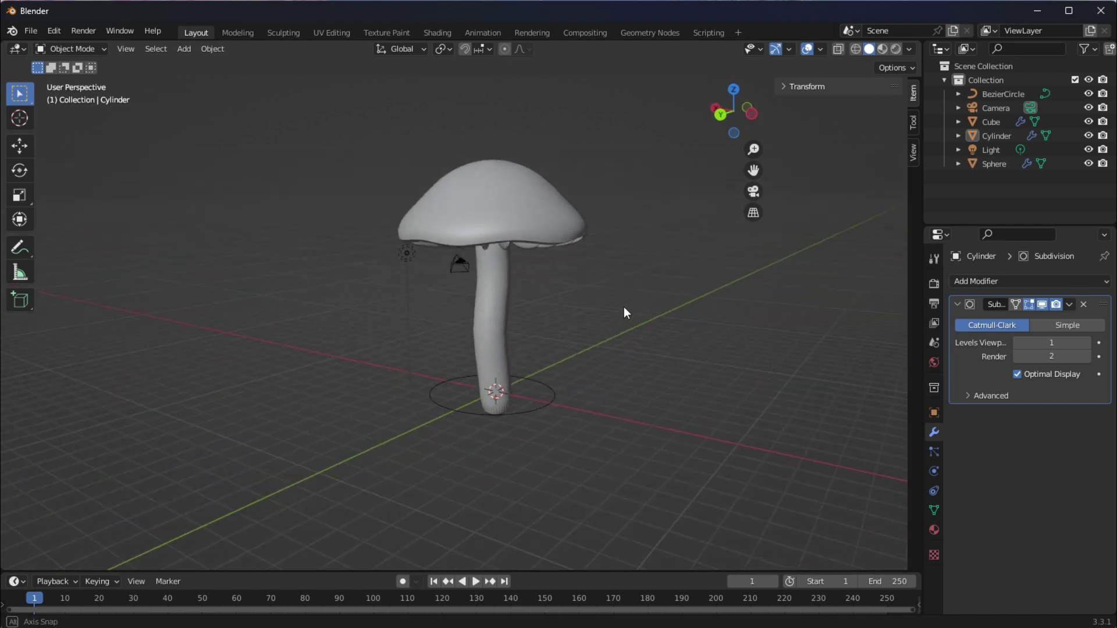
{"action": "left_click", "coordinate": [529, 190]}
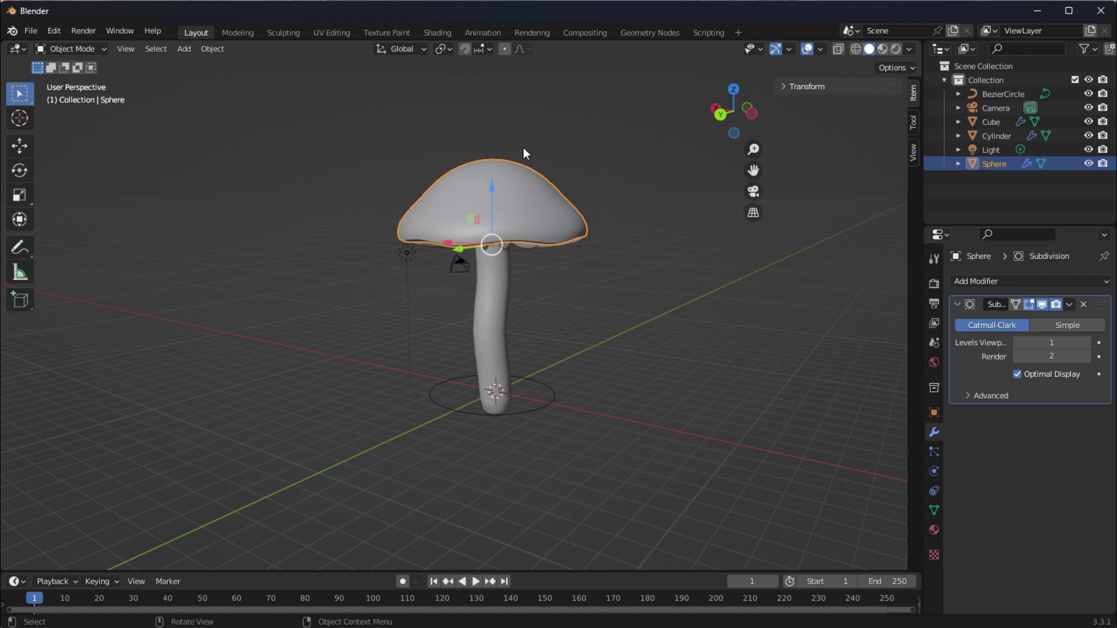
Step: Select all cap vertices and Smart UV Project them with a 66° angle limit
{"action": "left_click", "coordinate": [332, 34]}
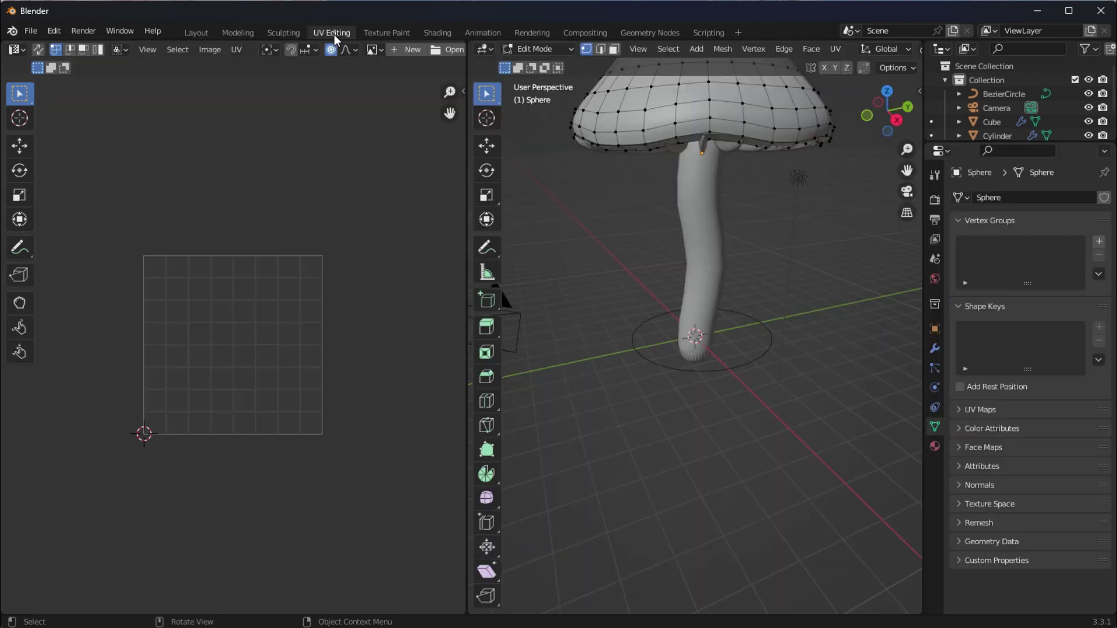
{"action": "scroll", "coordinate": [611, 250], "scroll_direction": "down", "scroll_amount": 3}
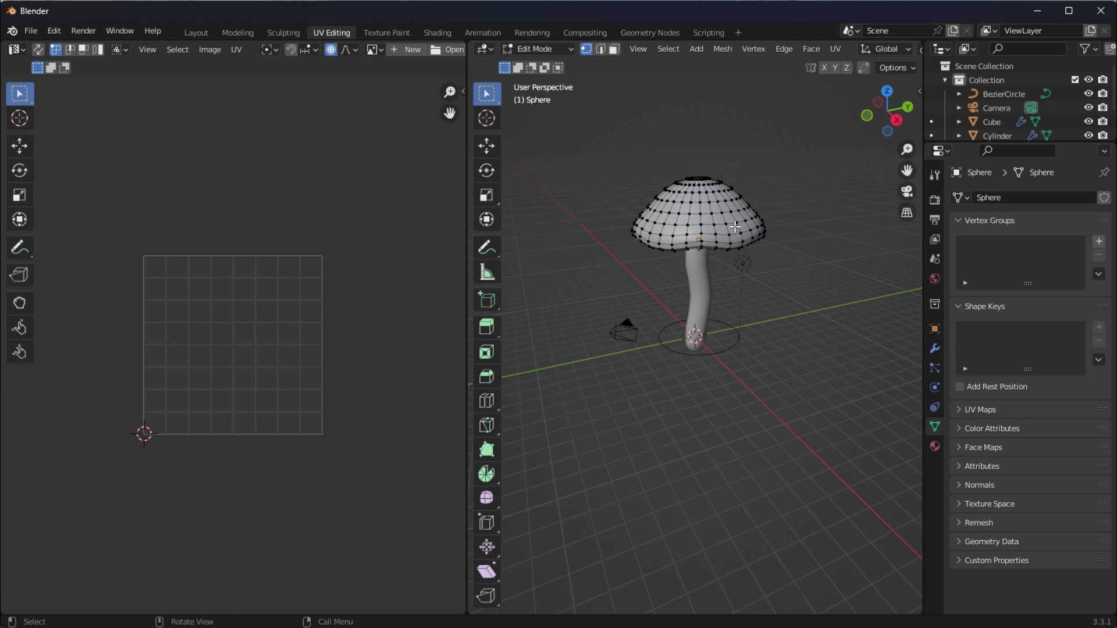
{"action": "key", "text": "a"}
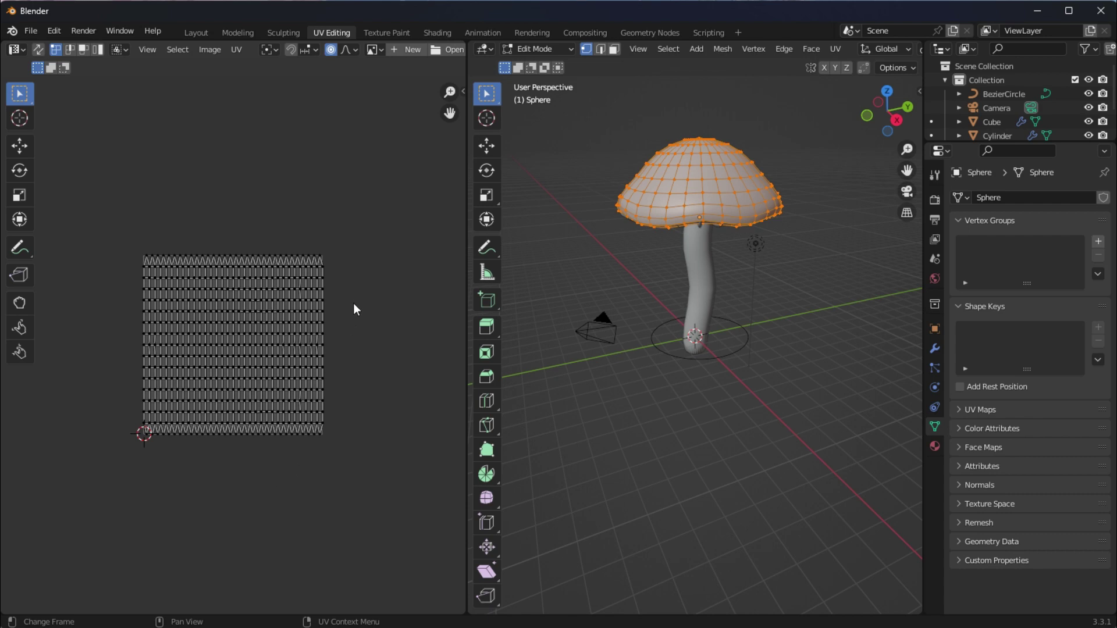
{"action": "key", "text": "u"}
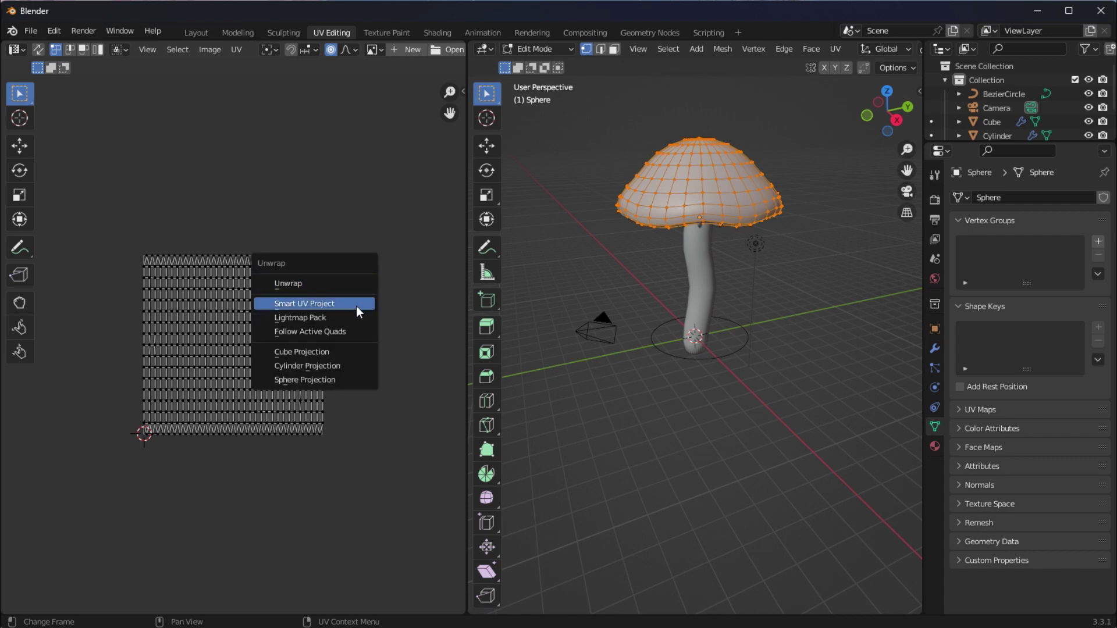
{"action": "left_click", "coordinate": [356, 305]}
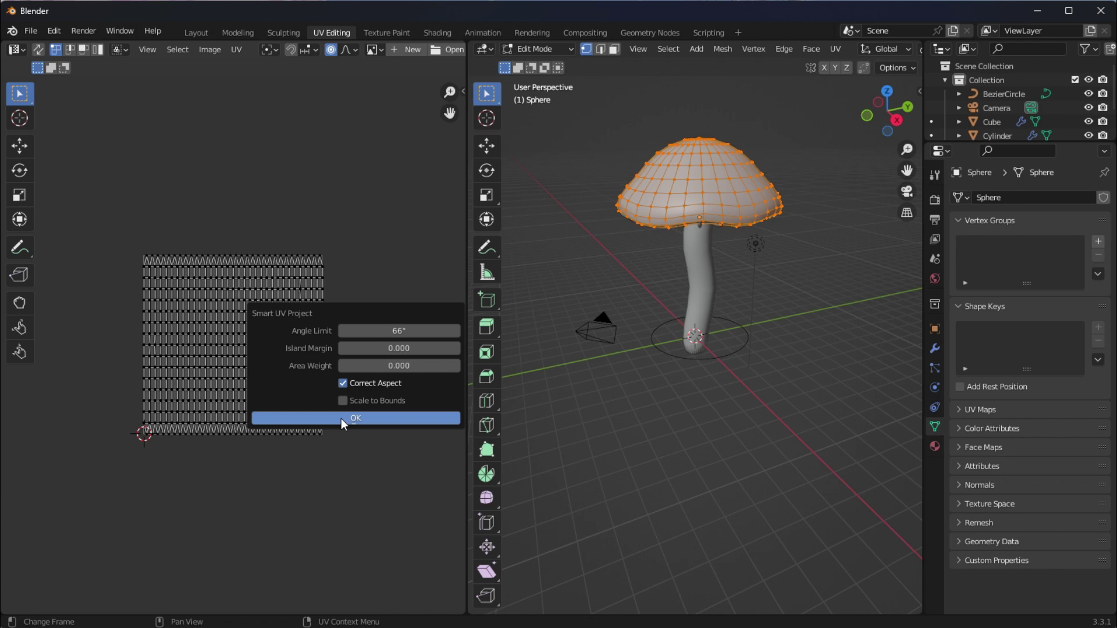
{"action": "left_click", "coordinate": [387, 418]}
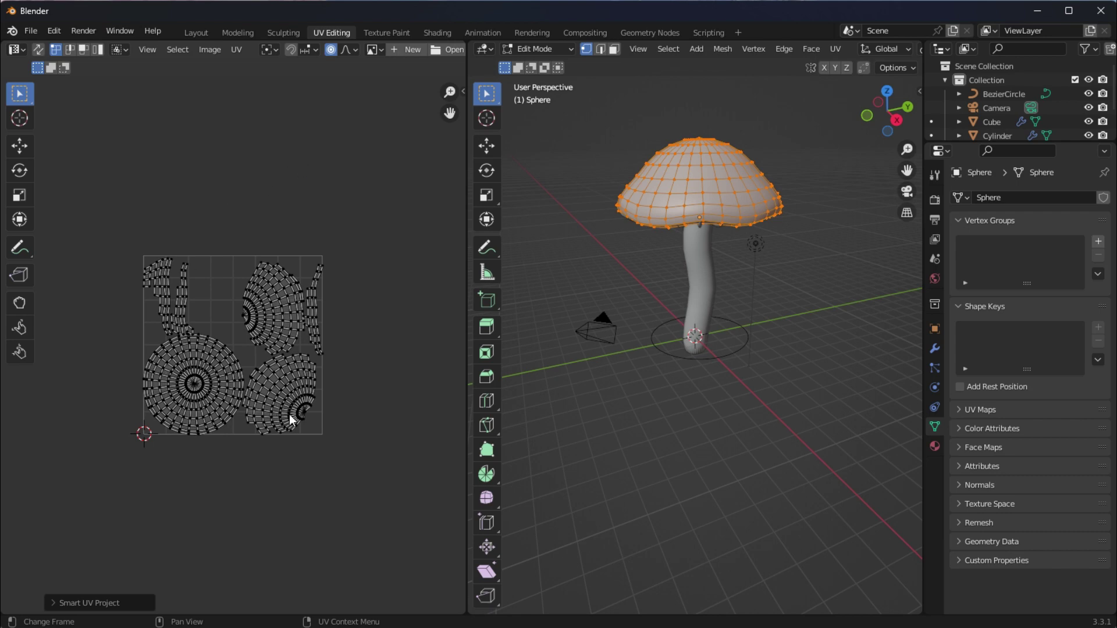
Step: Centre the Amethyst-Top node tree in Shading and orbit the mushroom's material preview
{"action": "left_click", "coordinate": [438, 33]}
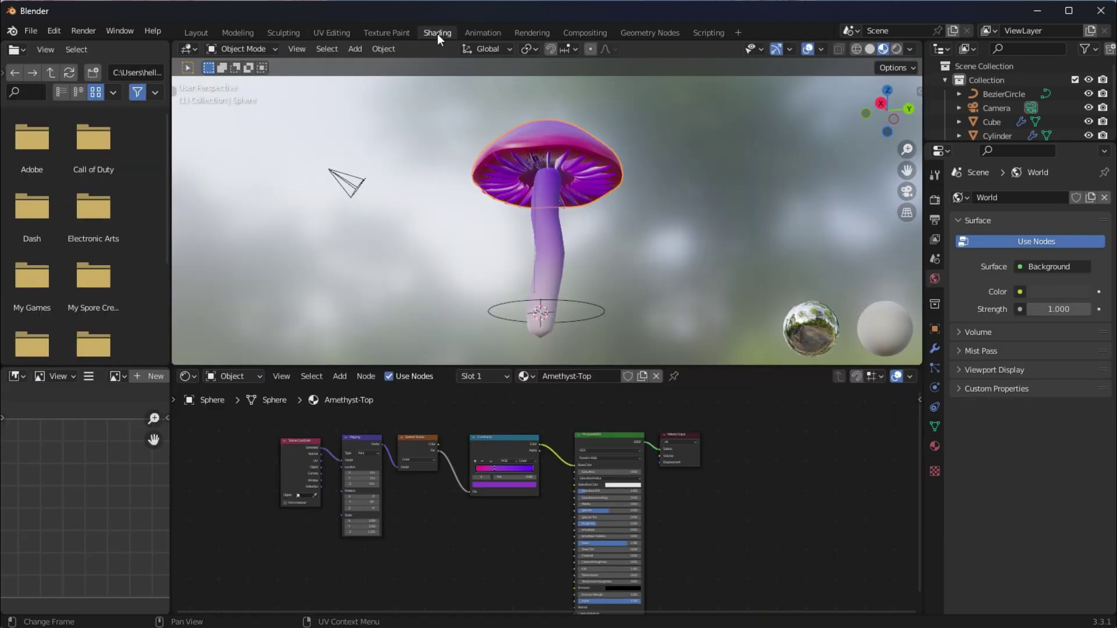
{"action": "scroll", "coordinate": [473, 416], "scroll_direction": "down", "scroll_amount": 2}
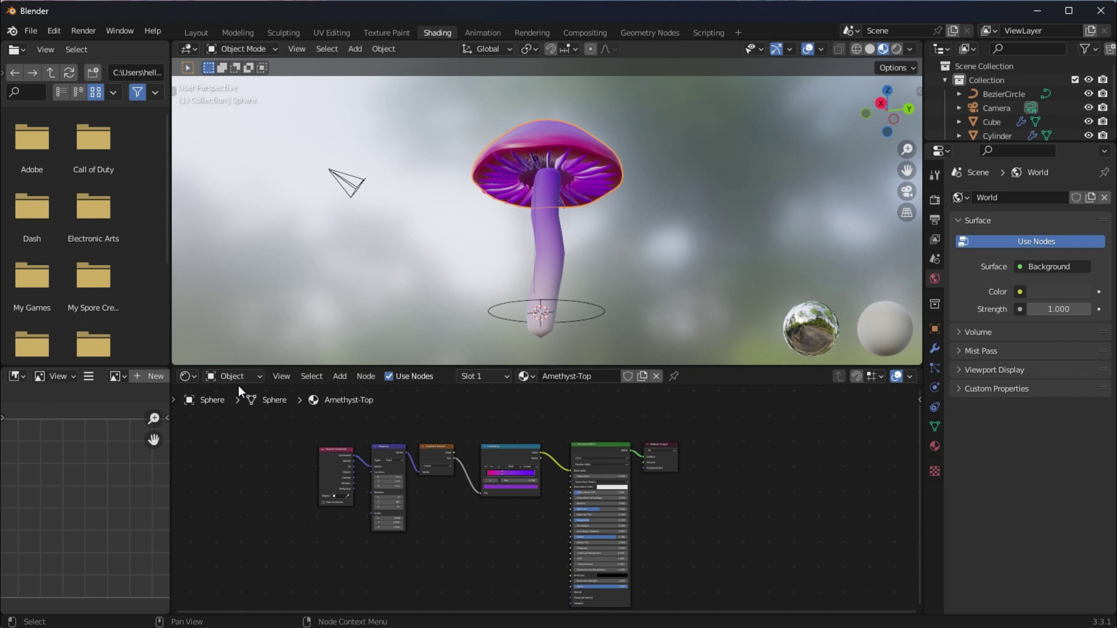
{"action": "middle_click_drag", "start_coordinate": [714, 493], "coordinate": [687, 470]}
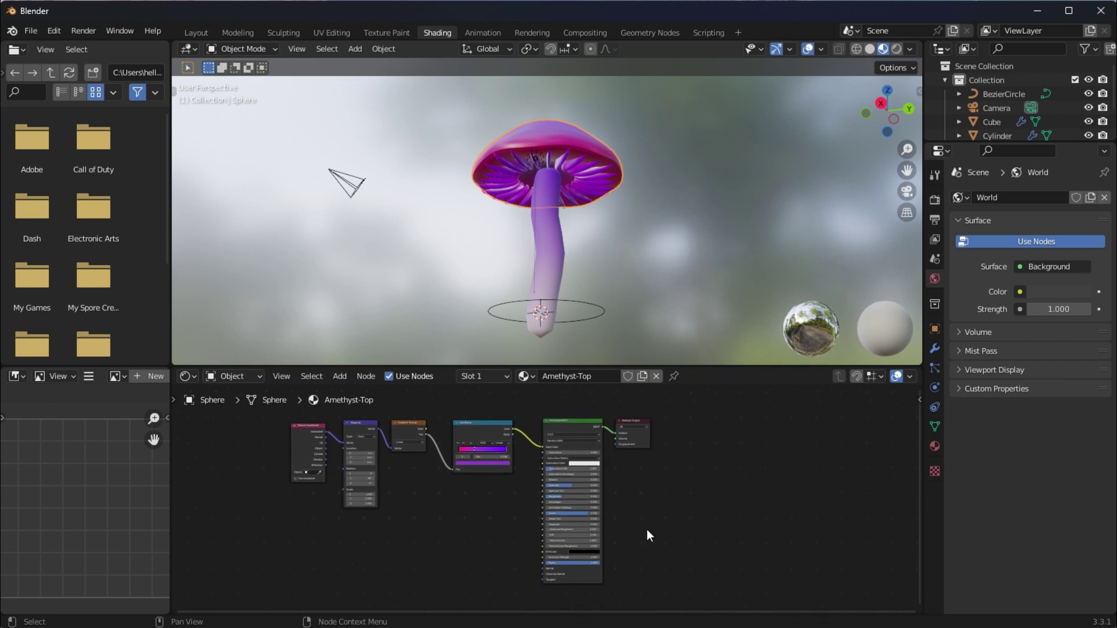
{"action": "scroll", "coordinate": [647, 531], "scroll_direction": "up", "scroll_amount": 2}
{"action": "middle_click_drag", "start_coordinate": [608, 279], "coordinate": [645, 274]}
{"action": "middle_click_drag", "start_coordinate": [452, 488], "coordinate": [589, 528]}
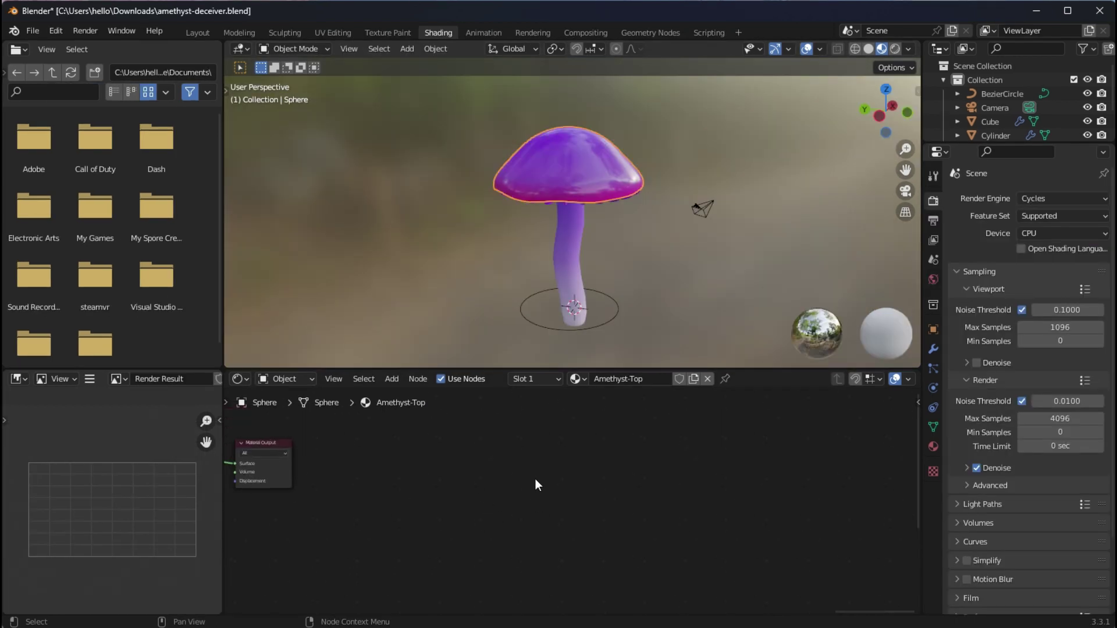
Step: Add an Image Texture node to the Amethyst-Top tree via Shift+A search 'image'
{"action": "scroll", "coordinate": [535, 485], "scroll_direction": "up", "scroll_amount": 1}
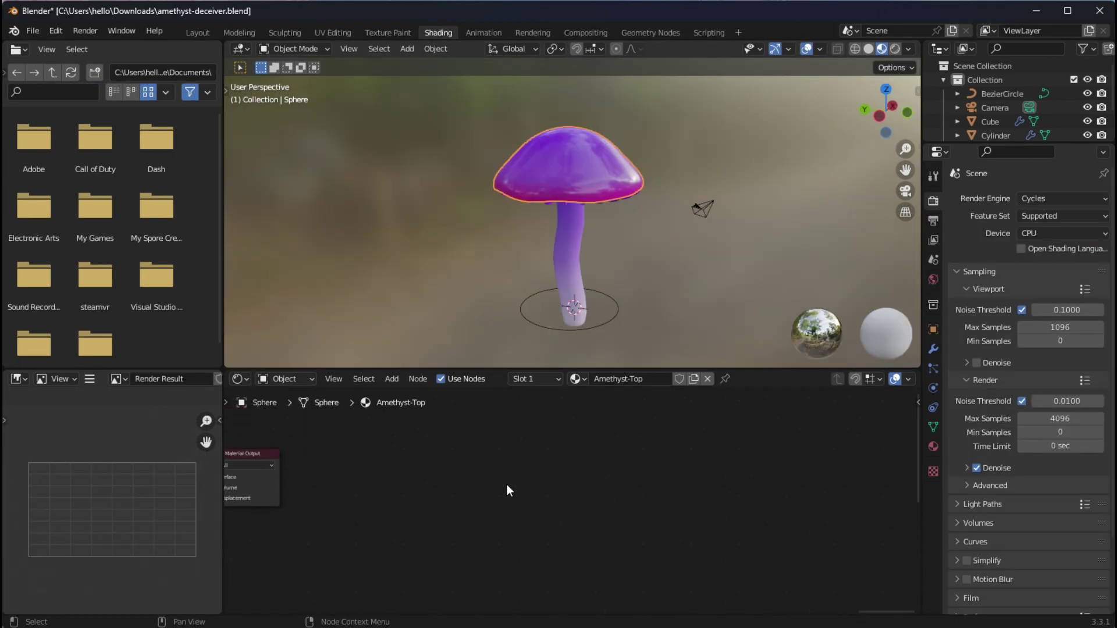
{"action": "key", "text": "shift+a"}
{"action": "mouse_move", "coordinate": [506, 484]}
{"action": "left_click", "coordinate": [502, 464]}
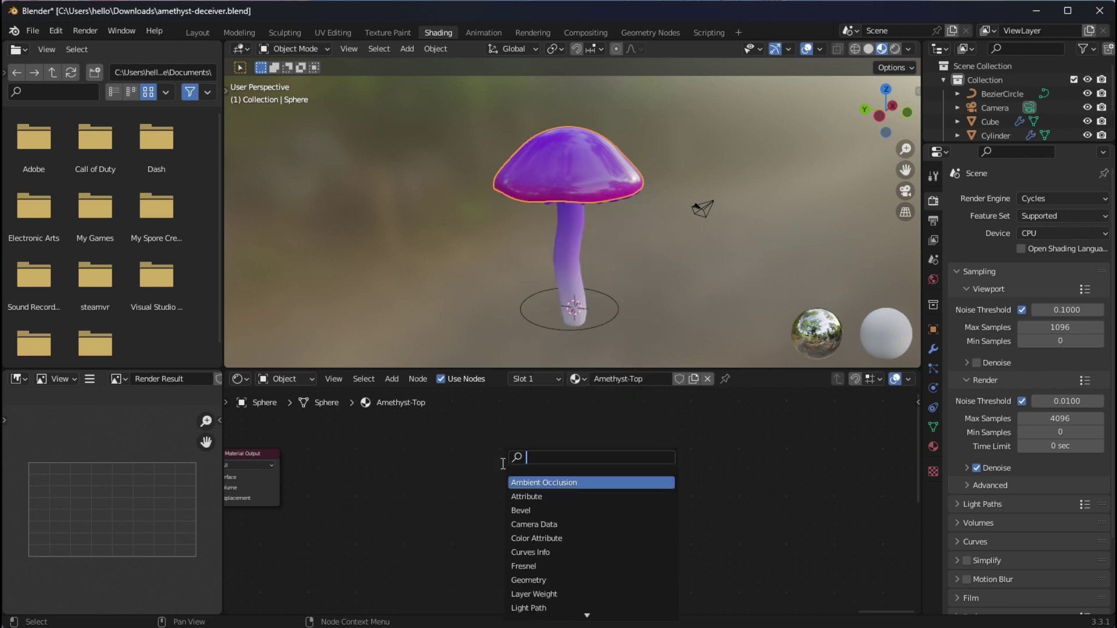
{"action": "type", "text": "image"}
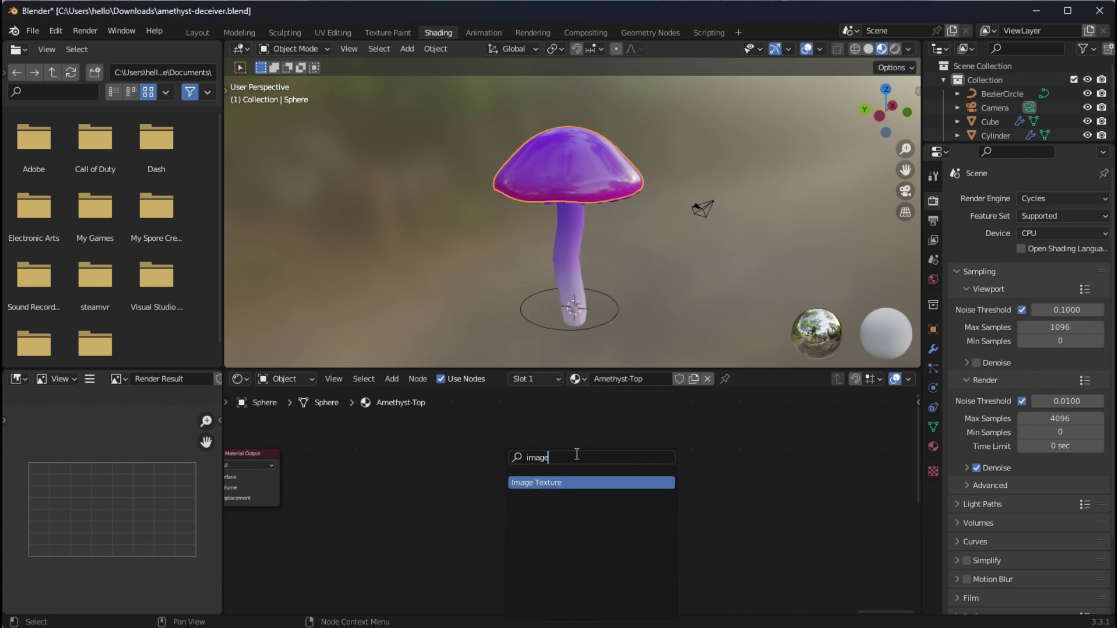
{"action": "left_click", "coordinate": [547, 483]}
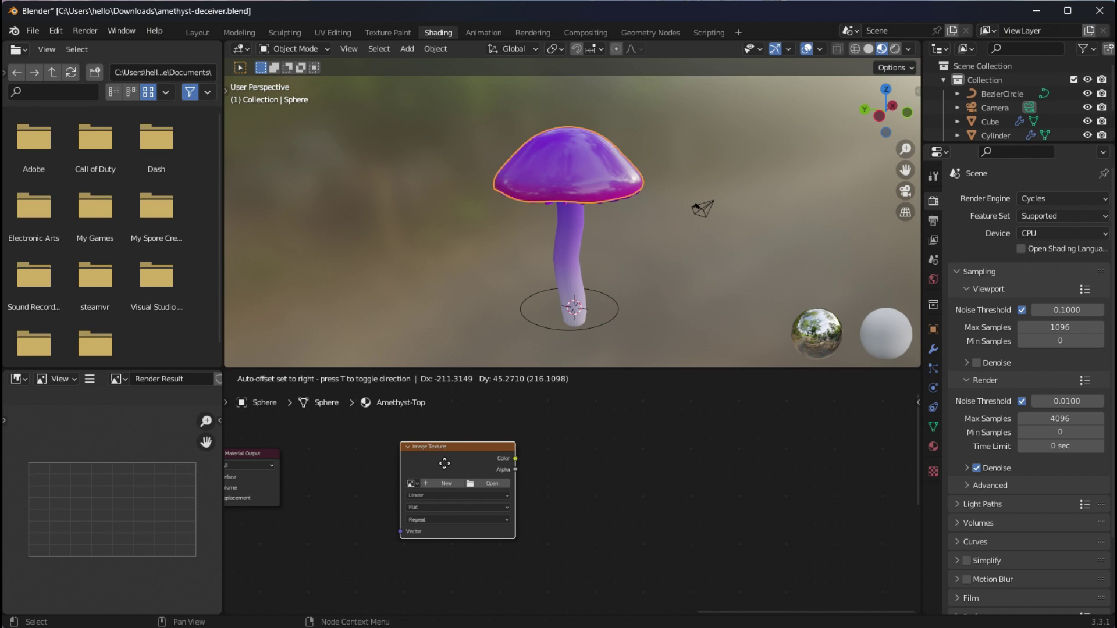
{"action": "left_click", "coordinate": [468, 477]}
{"action": "middle_click_drag", "start_coordinate": [609, 584], "coordinate": [531, 543]}
Step: Create a new 1024×1024 image named amethyst-cap in the Image Texture node
{"action": "left_click", "coordinate": [431, 488]}
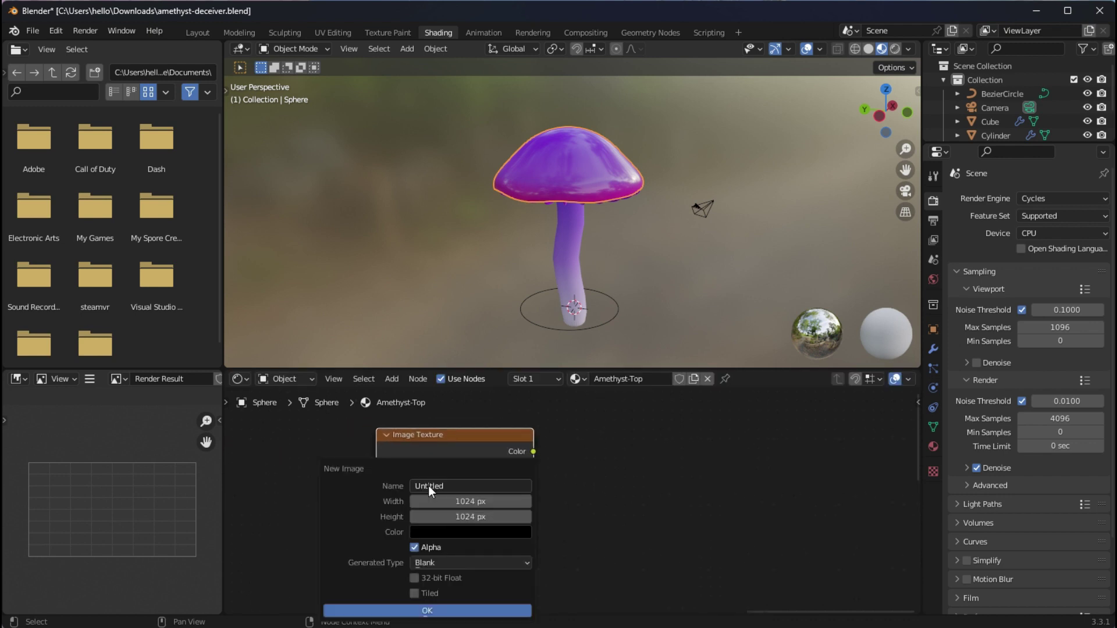
{"action": "left_click", "coordinate": [431, 489]}
{"action": "type", "text": "amethyst-cap"}
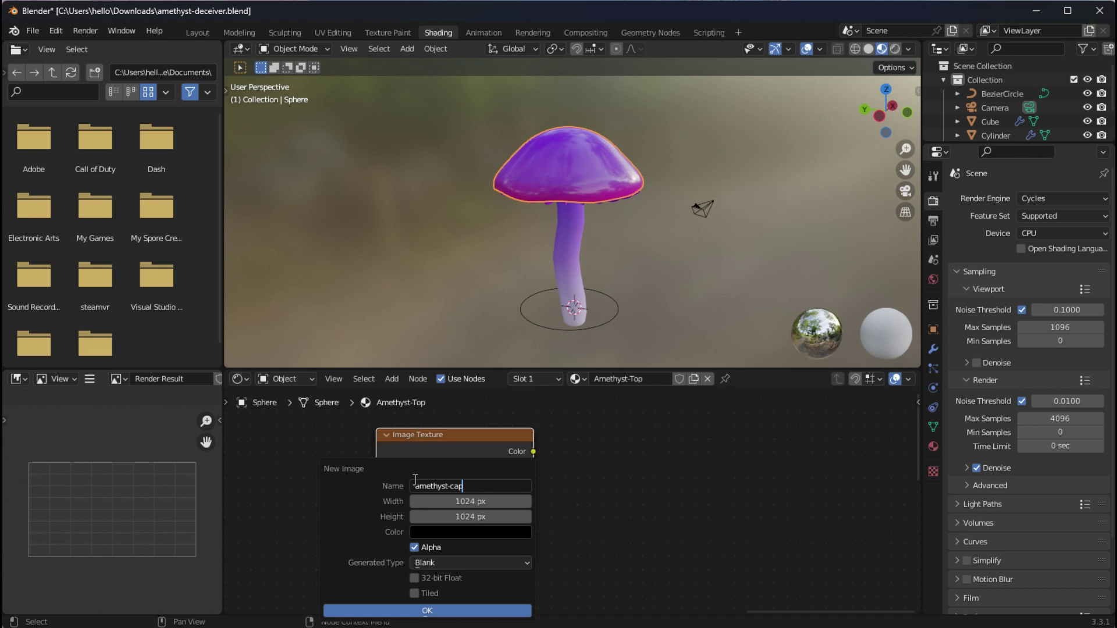
{"action": "left_click", "coordinate": [462, 610]}
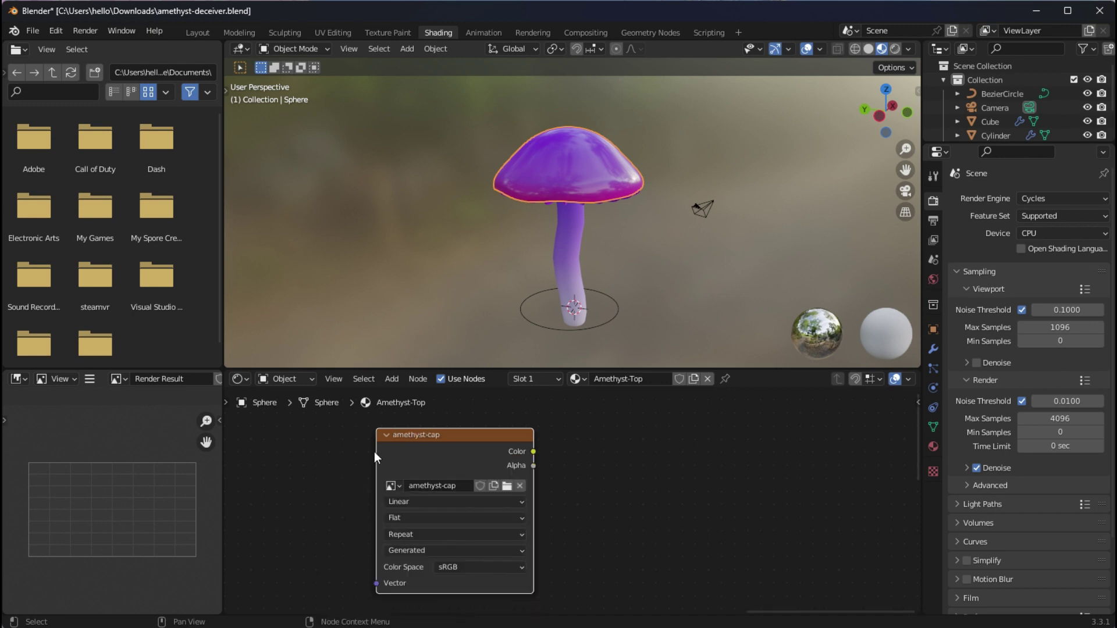
{"action": "left_click", "coordinate": [497, 458]}
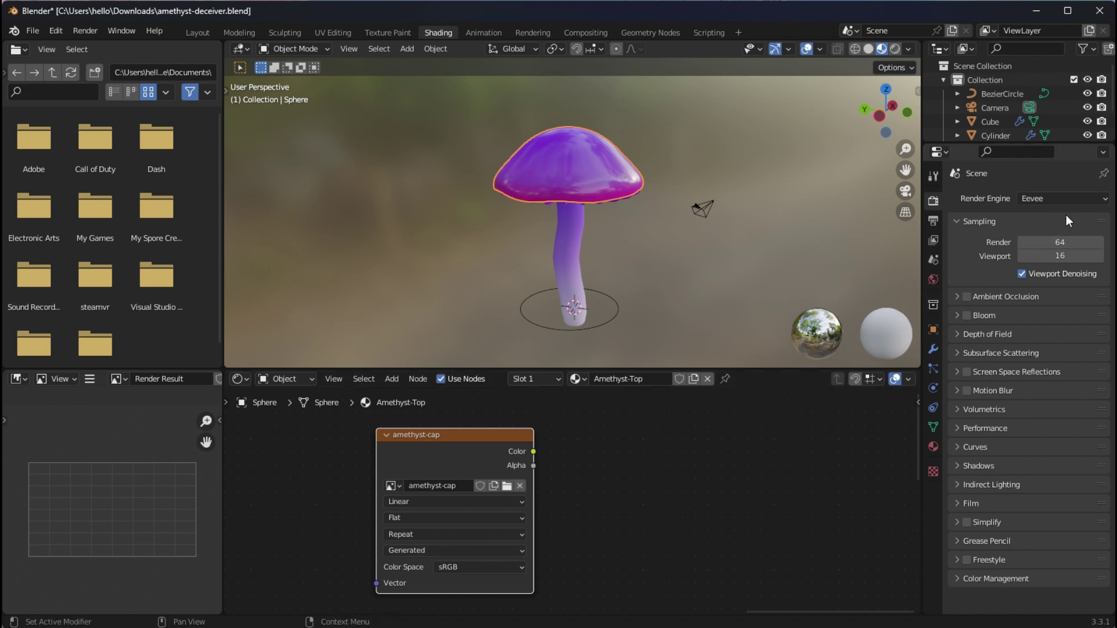
Step: Set the render engine to Cycles, Max Samples to 300, and expand Performance
{"action": "left_click", "coordinate": [1077, 198]}
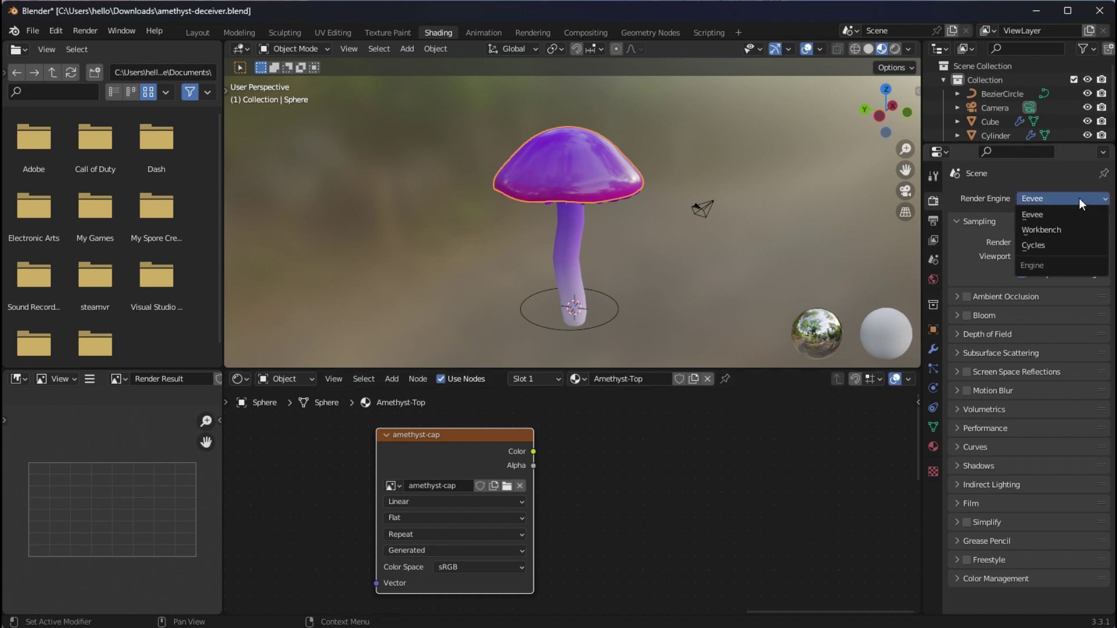
{"action": "left_click", "coordinate": [1064, 243]}
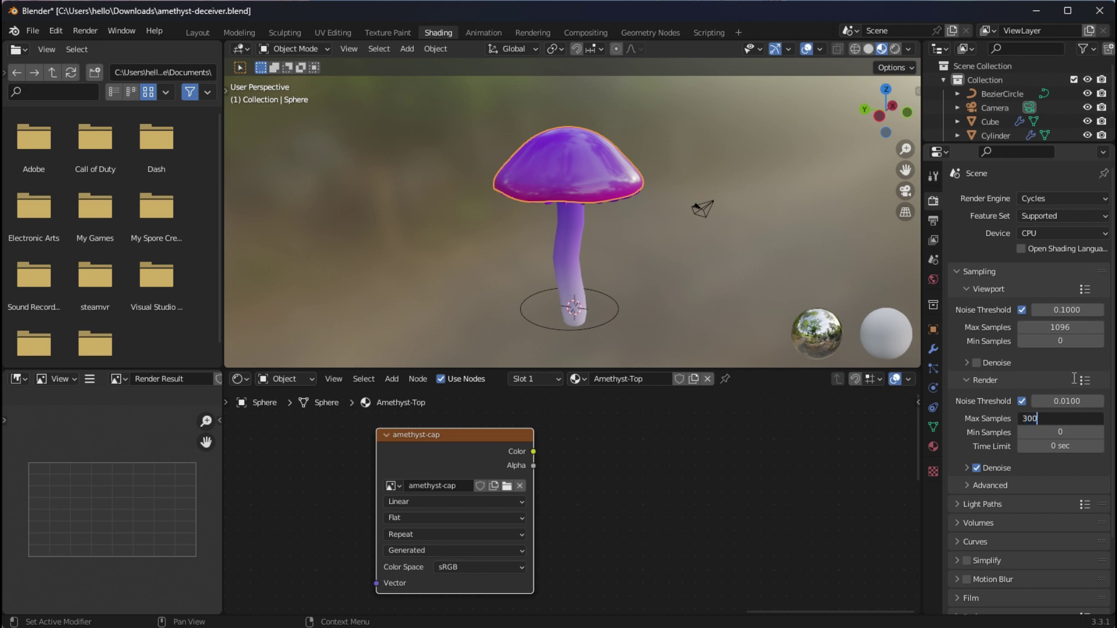
{"action": "key", "text": "Return"}
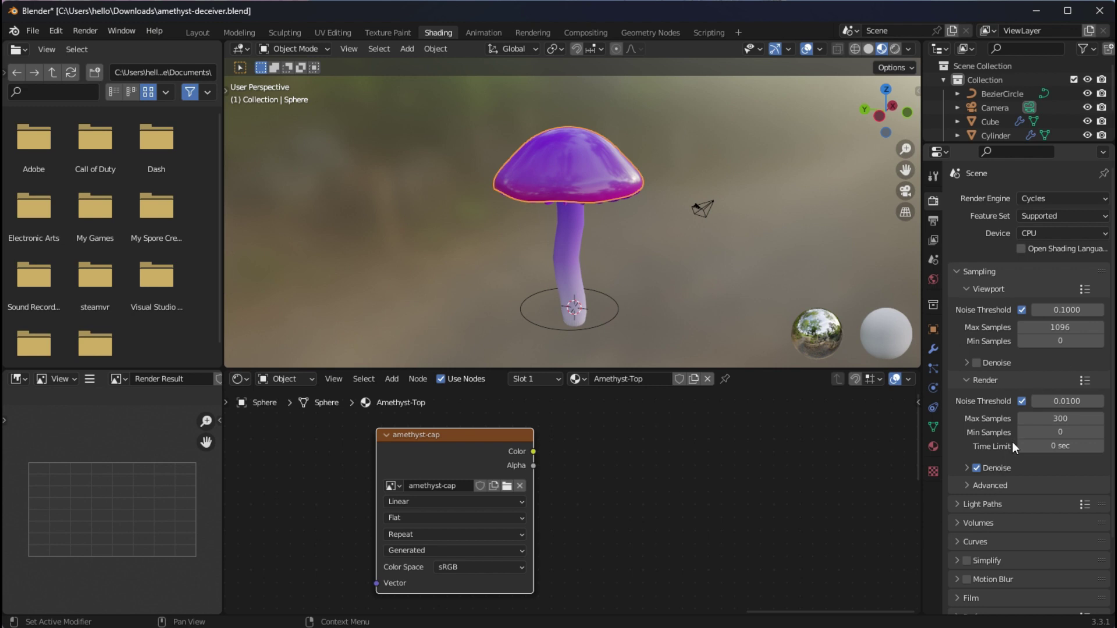
{"action": "scroll", "coordinate": [1034, 410], "scroll_direction": "down", "scroll_amount": 1}
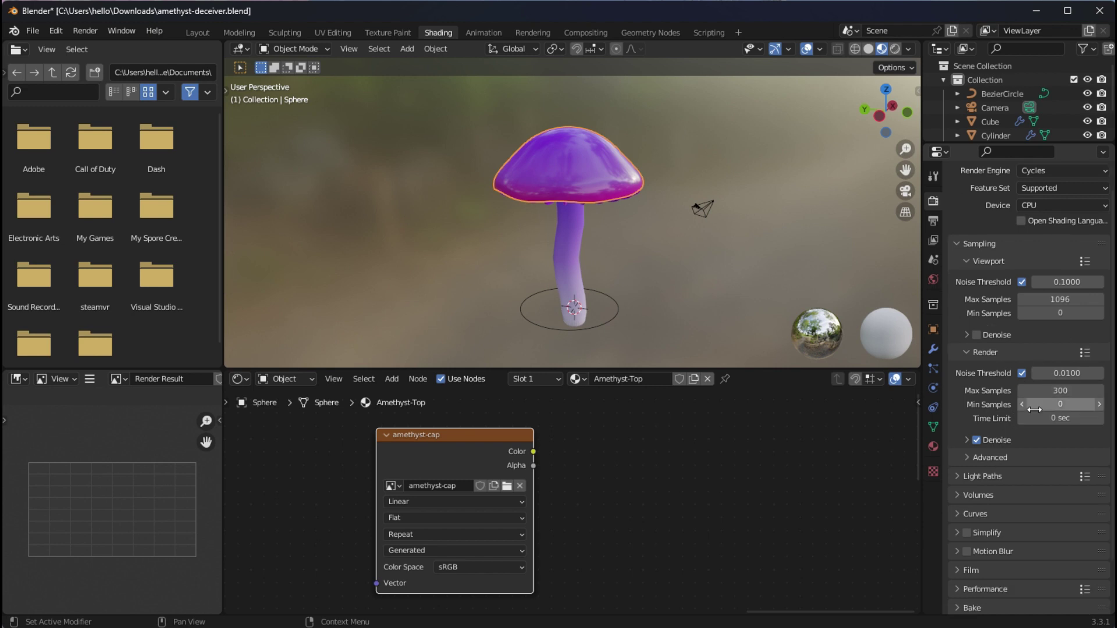
{"action": "scroll", "coordinate": [1007, 450], "scroll_direction": "down", "scroll_amount": 2}
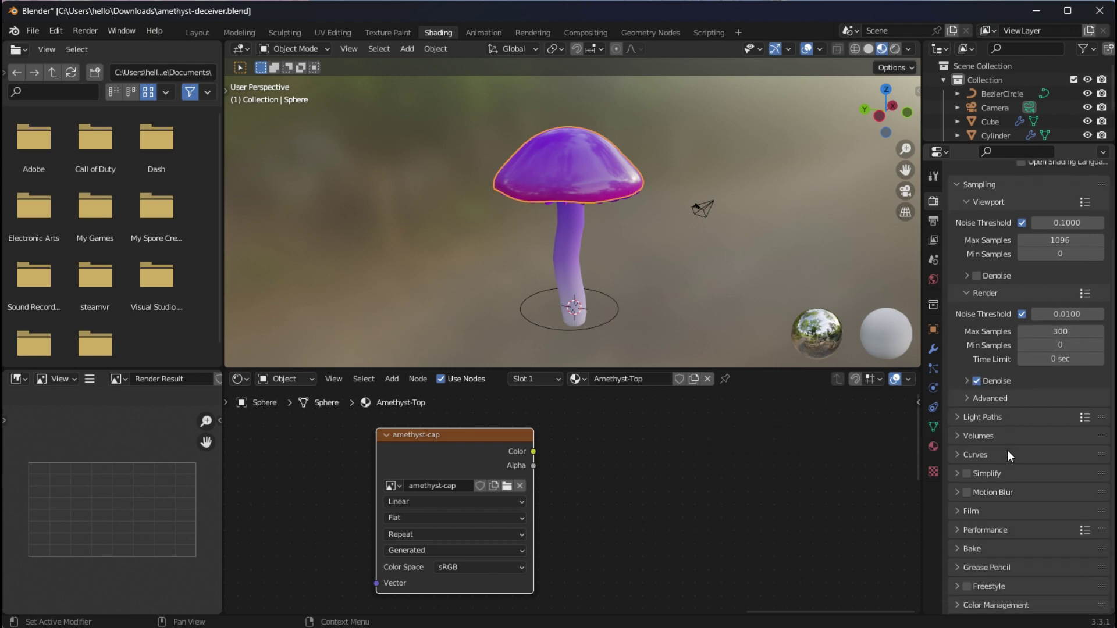
{"action": "left_click", "coordinate": [1000, 528]}
{"action": "scroll", "coordinate": [1010, 494], "scroll_direction": "down", "scroll_amount": 6}
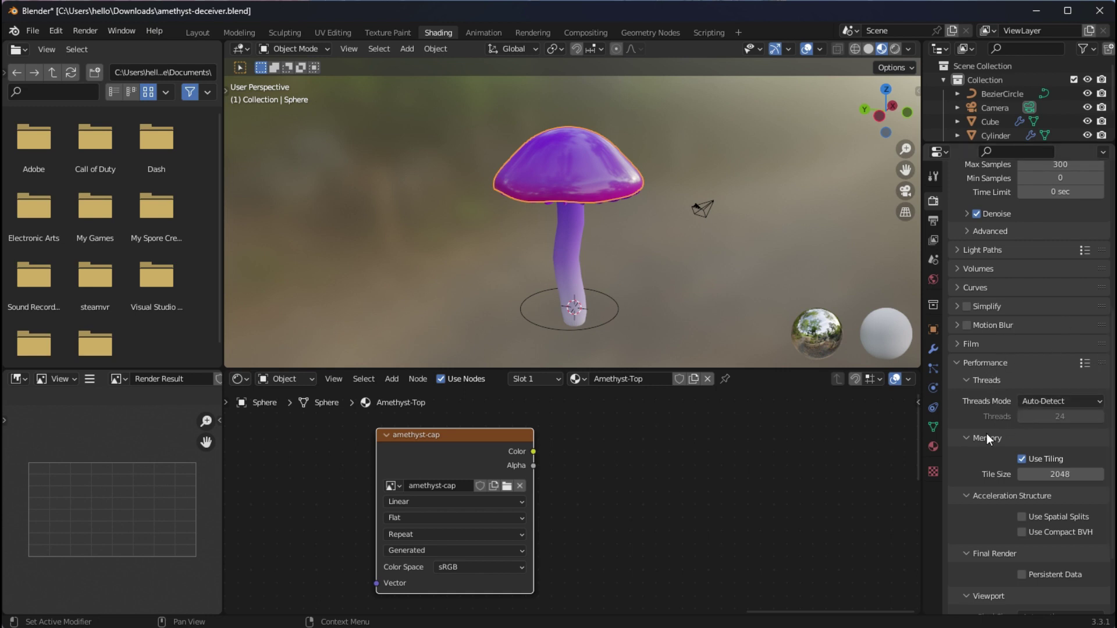
Step: Set Bake Type to Diffuse with Direct and Indirect off, keeping only Color
{"action": "scroll", "coordinate": [986, 434], "scroll_direction": "down", "scroll_amount": 3}
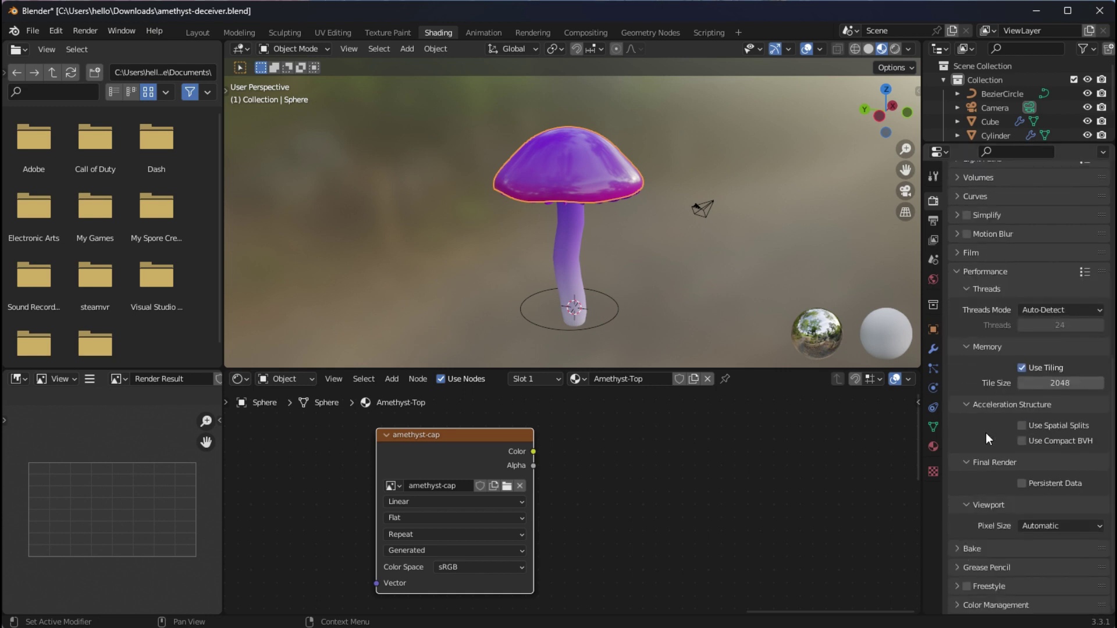
{"action": "left_click", "coordinate": [1008, 548]}
{"action": "scroll", "coordinate": [1005, 491], "scroll_direction": "down", "scroll_amount": 7}
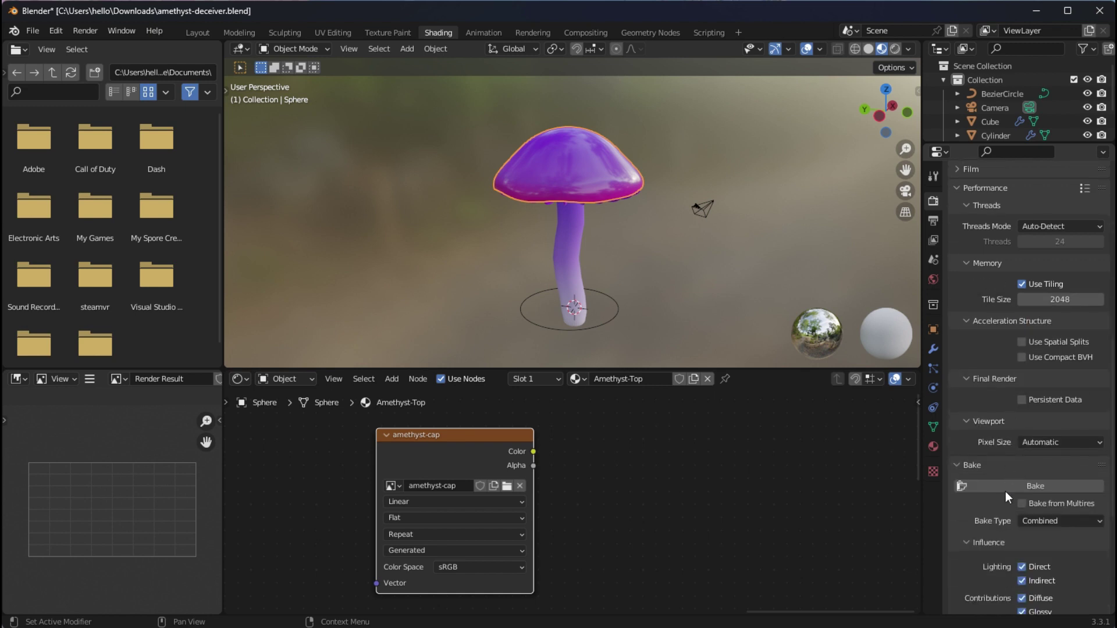
{"action": "left_click", "coordinate": [1042, 408]}
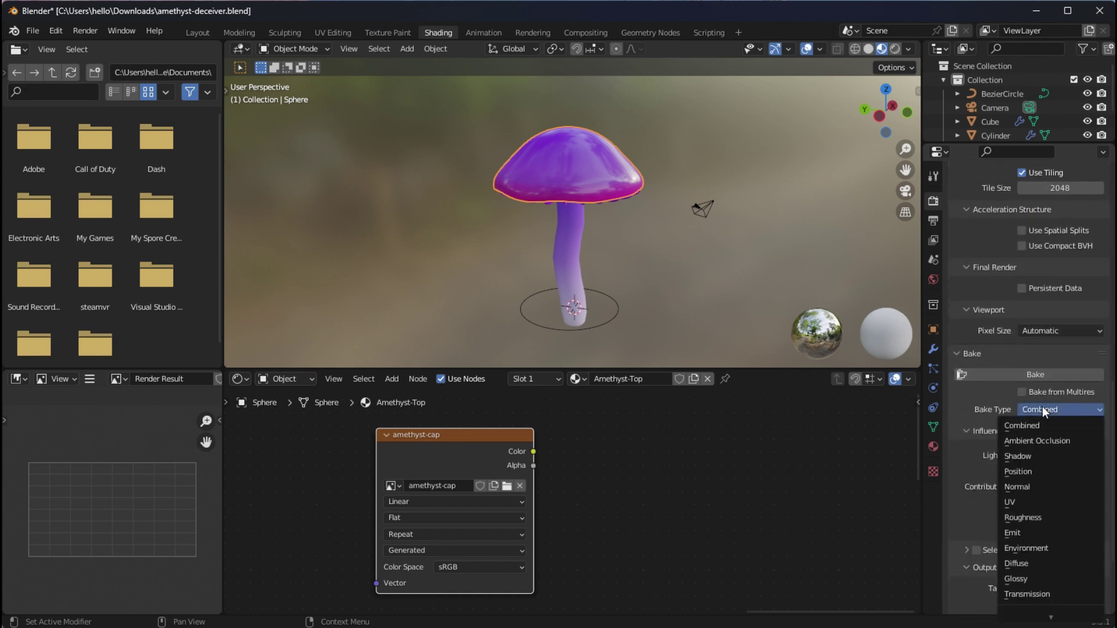
{"action": "left_click", "coordinate": [1051, 564]}
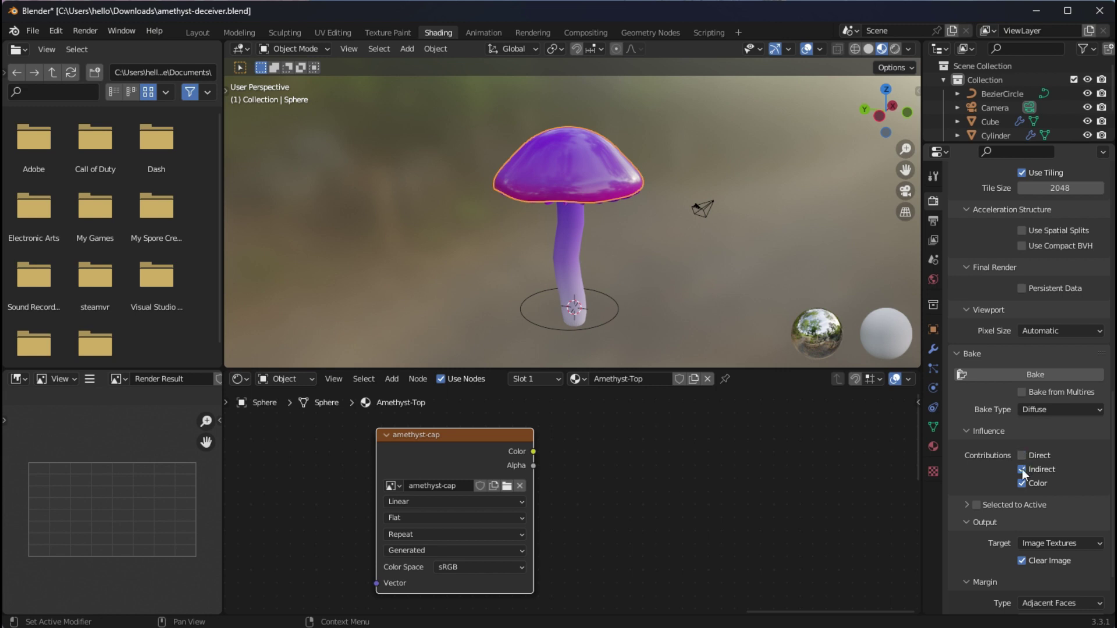
{"action": "left_click", "coordinate": [1022, 469]}
Step: Bake the cap's diffuse colour into the amethyst-cap image
{"action": "scroll", "coordinate": [989, 477], "scroll_direction": "down", "scroll_amount": 2}
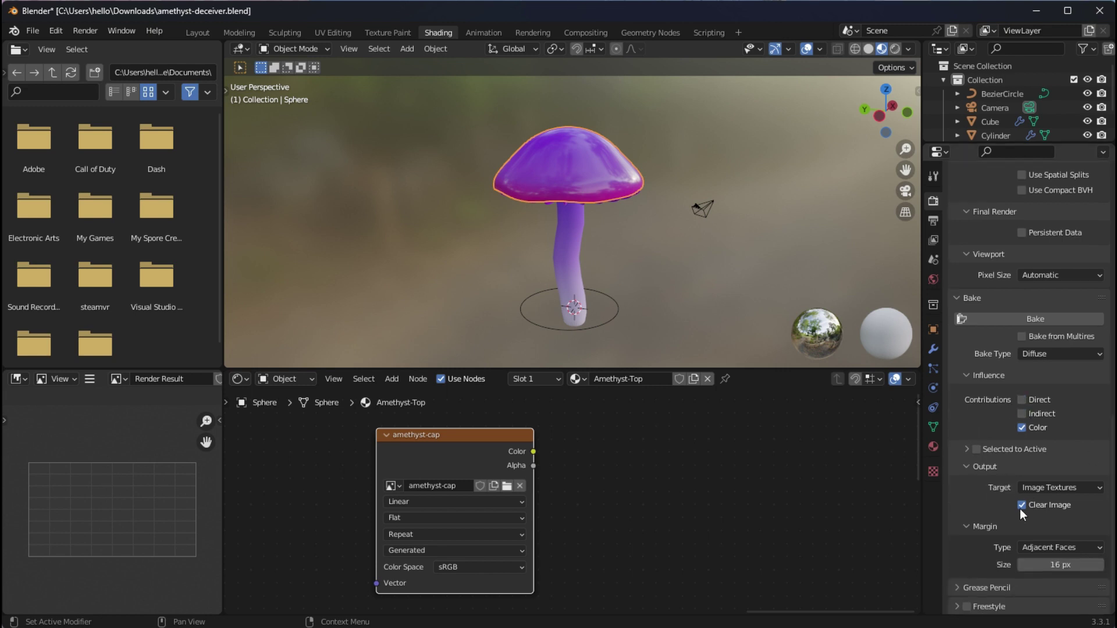
{"action": "scroll", "coordinate": [1012, 507], "scroll_direction": "down", "scroll_amount": 1}
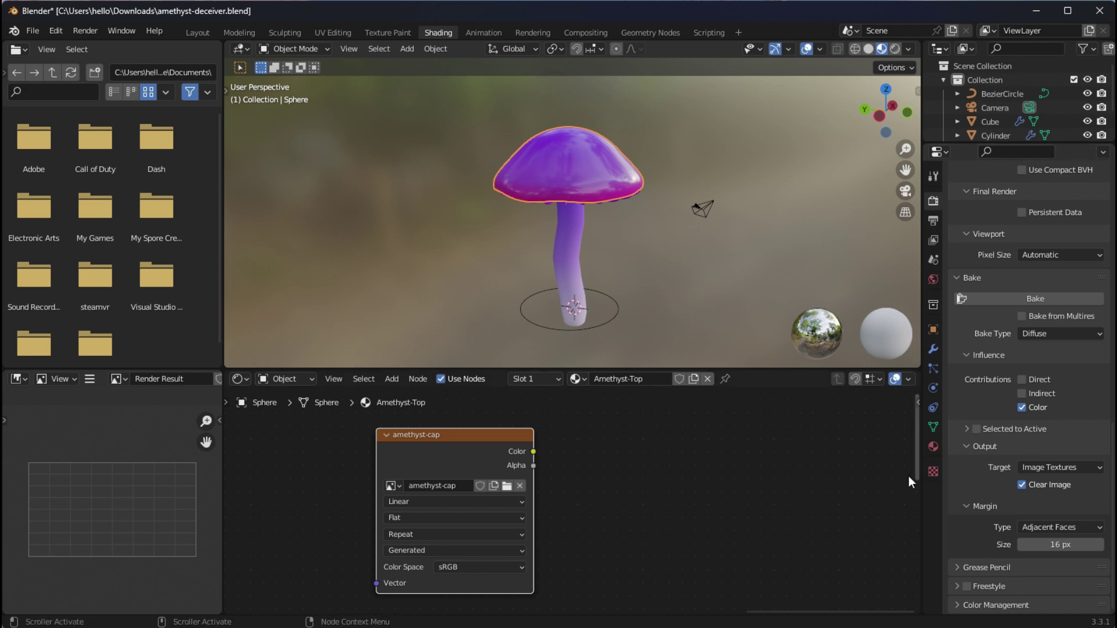
{"action": "scroll", "coordinate": [1013, 485], "scroll_direction": "up", "scroll_amount": 2}
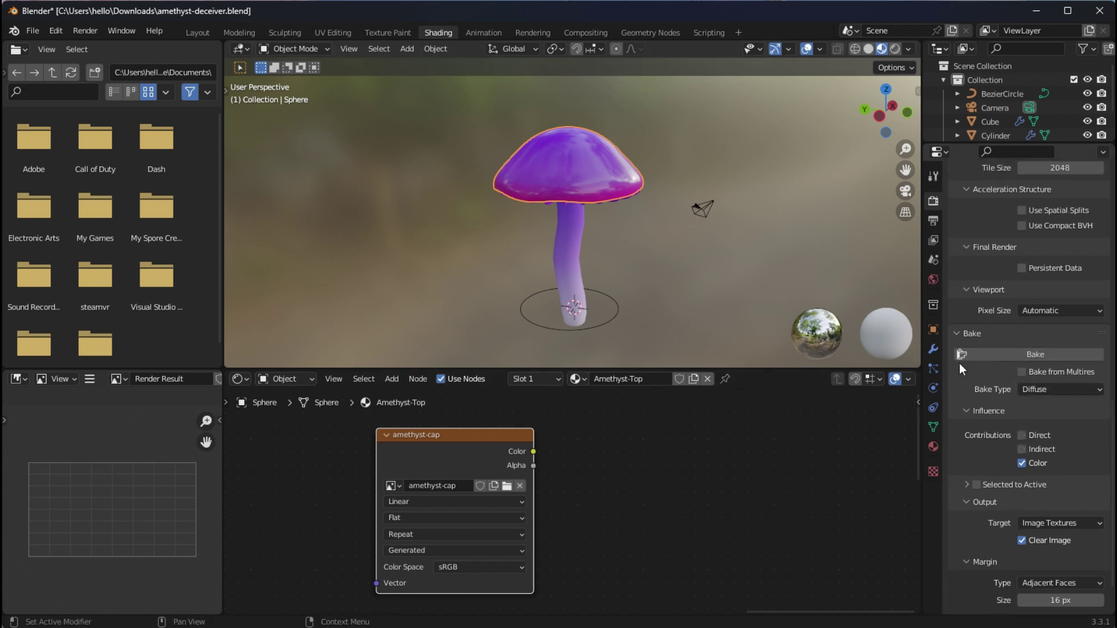
{"action": "left_click", "coordinate": [1013, 359]}
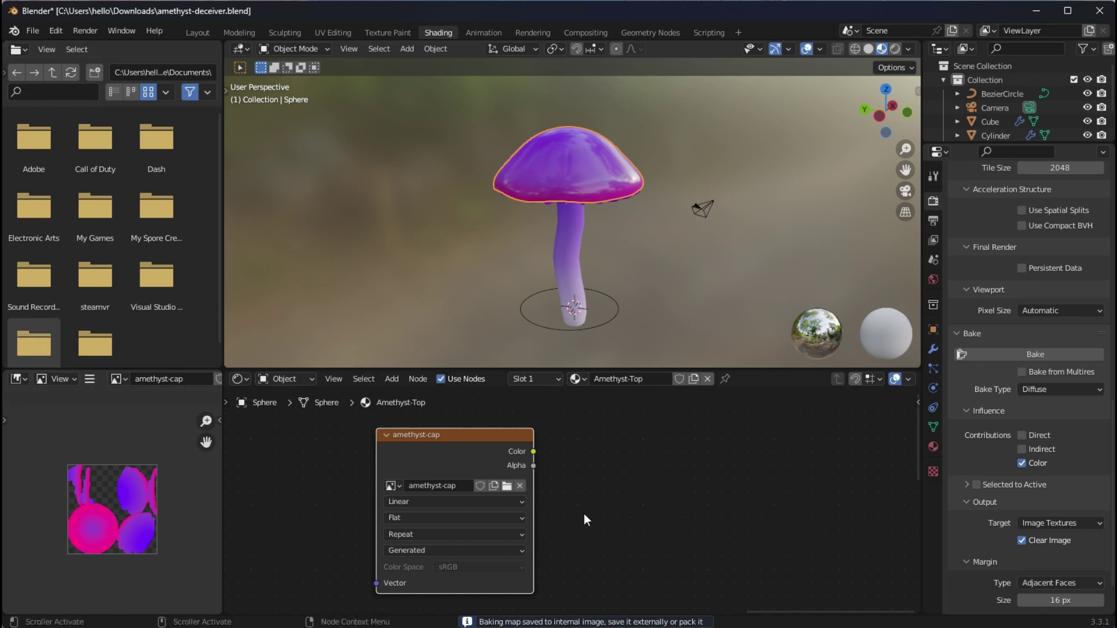
Step: Box-select the Principled BSDF and Material Output nodes
{"action": "left_click", "coordinate": [605, 479]}
{"action": "scroll", "coordinate": [521, 495], "scroll_direction": "down", "scroll_amount": 3}
{"action": "middle_click_drag", "start_coordinate": [602, 507], "coordinate": [777, 532]}
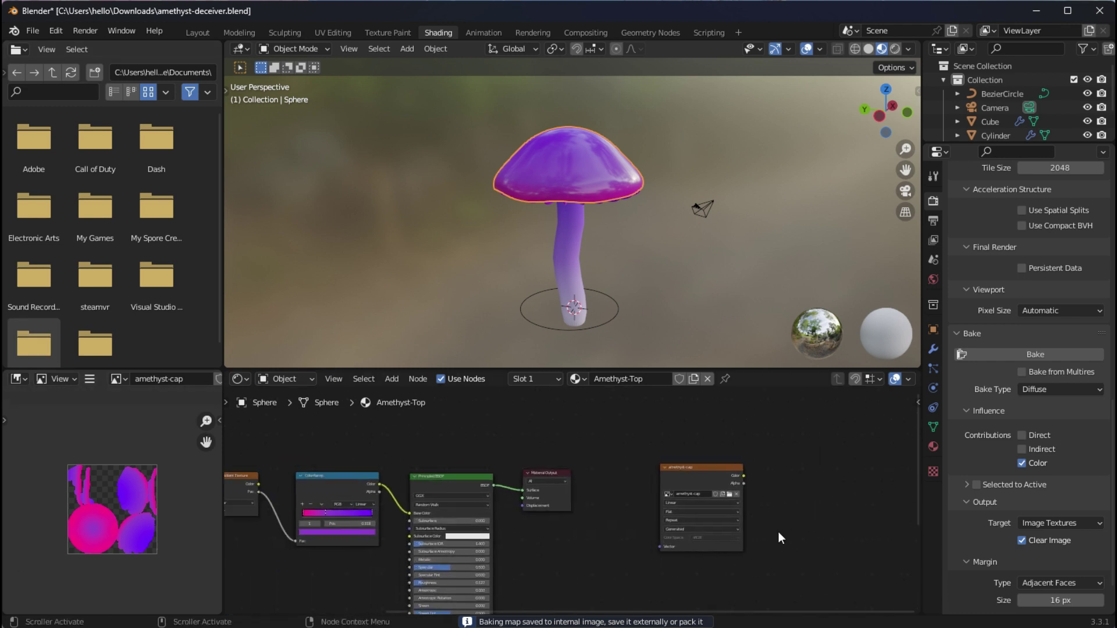
{"action": "left_click", "coordinate": [567, 497]}
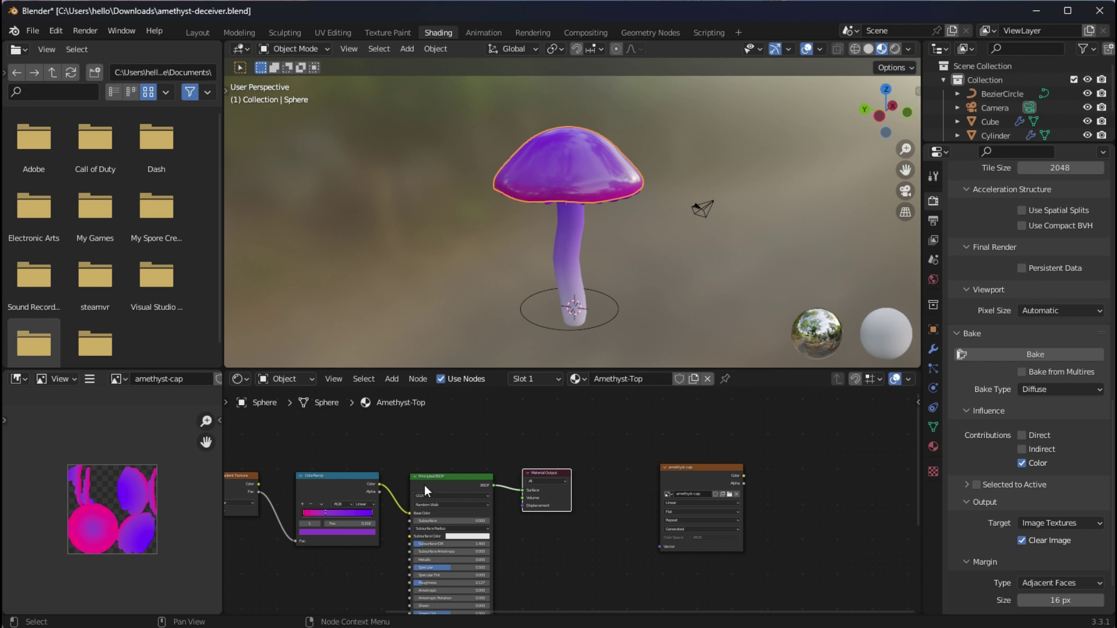
{"action": "left_click", "coordinate": [622, 557]}
{"action": "scroll", "coordinate": [540, 497], "scroll_direction": "down", "scroll_amount": 2}
{"action": "middle_click_drag", "start_coordinate": [606, 605], "coordinate": [594, 546]}
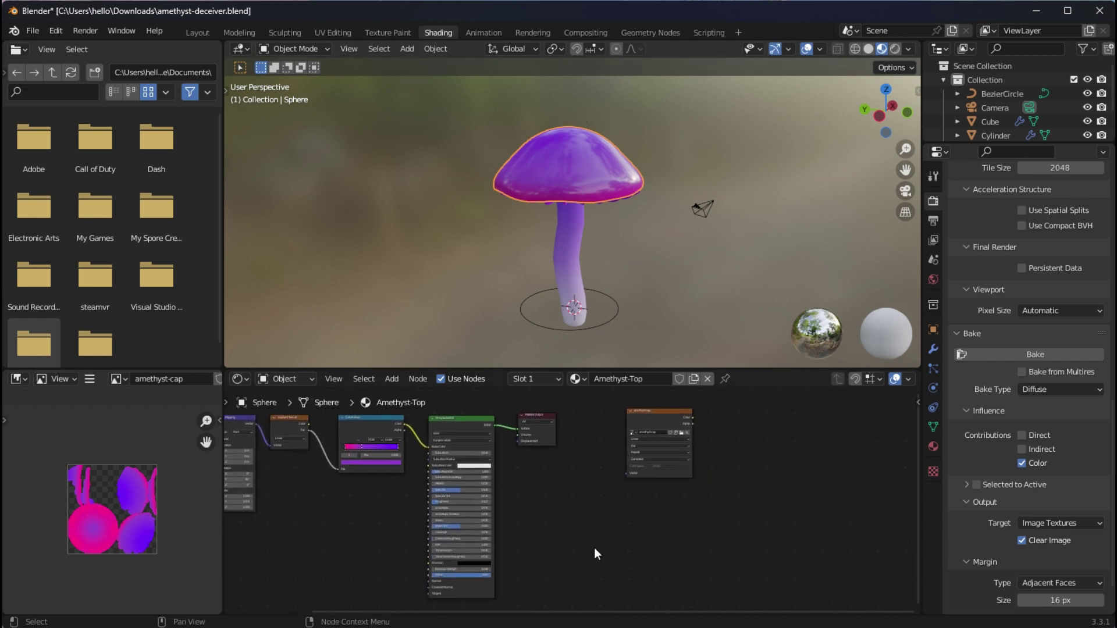
{"action": "left_click_drag", "start_coordinate": [607, 588], "coordinate": [437, 424]}
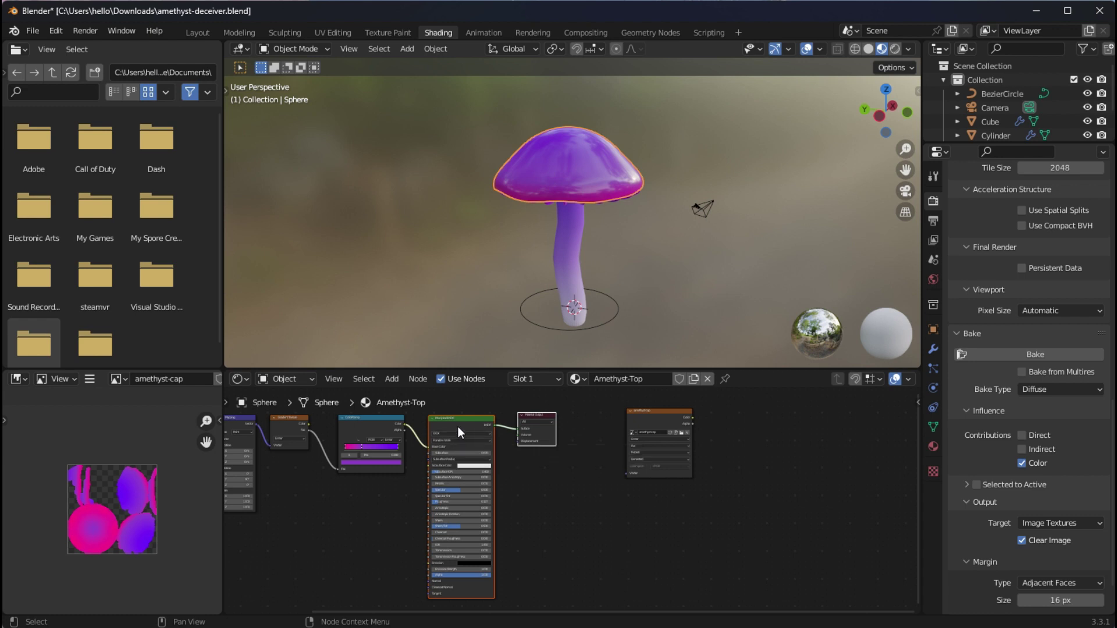
{"action": "left_click_drag", "start_coordinate": [459, 427], "coordinate": [502, 455]}
{"action": "key", "text": "ctrl+z"}
Step: Duplicate the Principled BSDF and Material Output and place the copies beside amethyst-cap
{"action": "key", "text": "shift+d"}
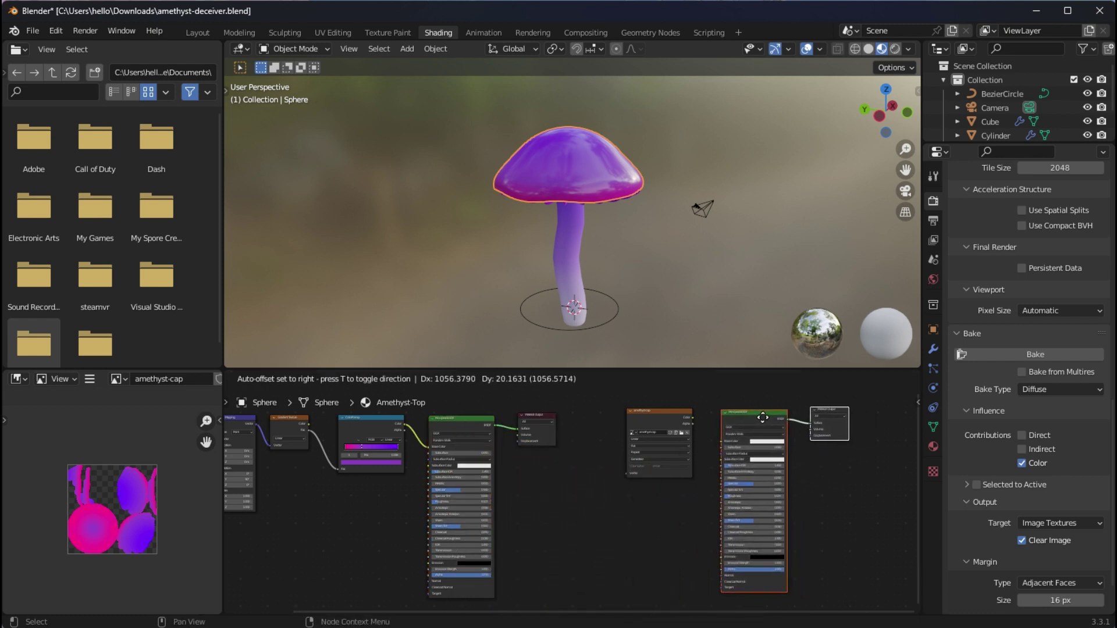
{"action": "left_click", "coordinate": [761, 416]}
{"action": "middle_click_drag", "start_coordinate": [833, 470], "coordinate": [583, 473]}
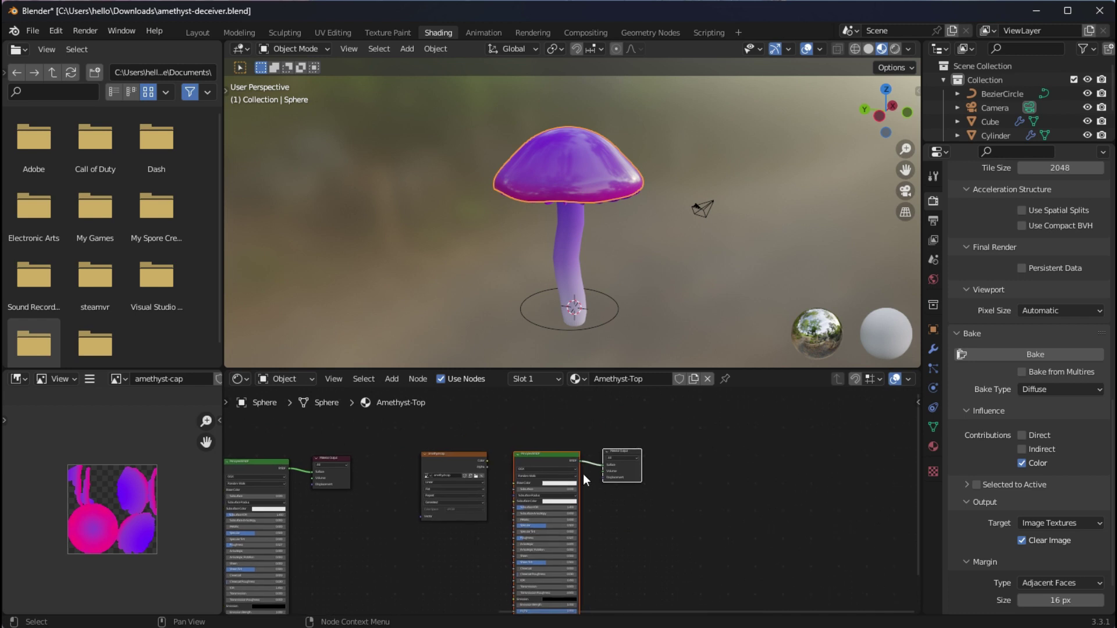
{"action": "scroll", "coordinate": [583, 474], "scroll_direction": "up", "scroll_amount": 3}
{"action": "middle_click_drag", "start_coordinate": [384, 425], "coordinate": [403, 476]}
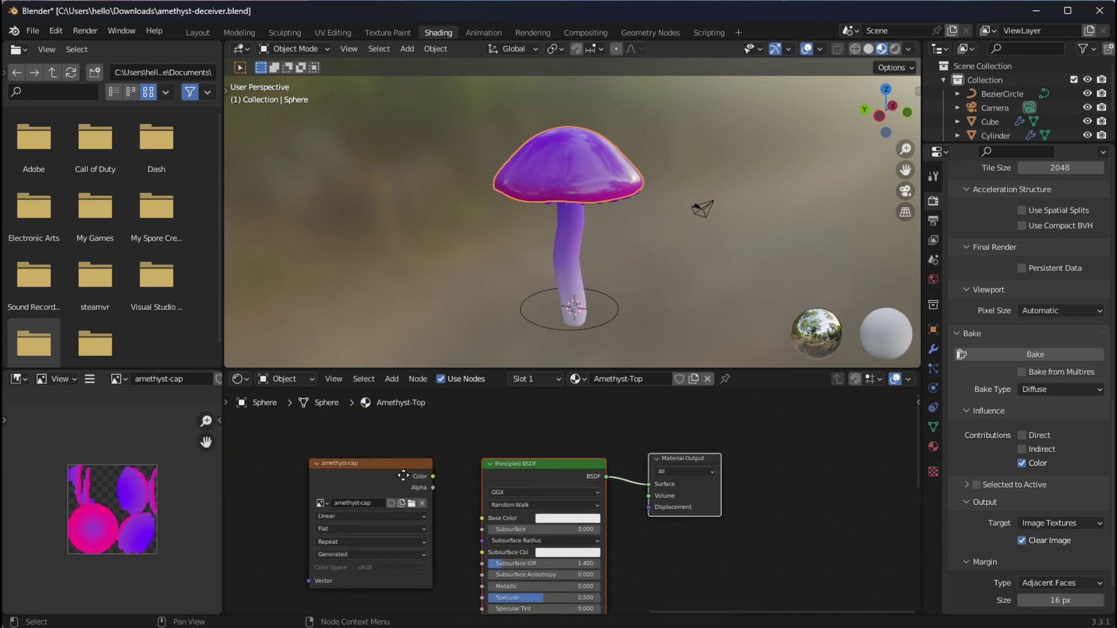
Step: Link amethyst-cap Color to the new Base Color and make the new Material Output active
{"action": "left_click", "coordinate": [444, 431]}
{"action": "left_click_drag", "start_coordinate": [434, 480], "coordinate": [483, 517]}
{"action": "left_click", "coordinate": [689, 459]}
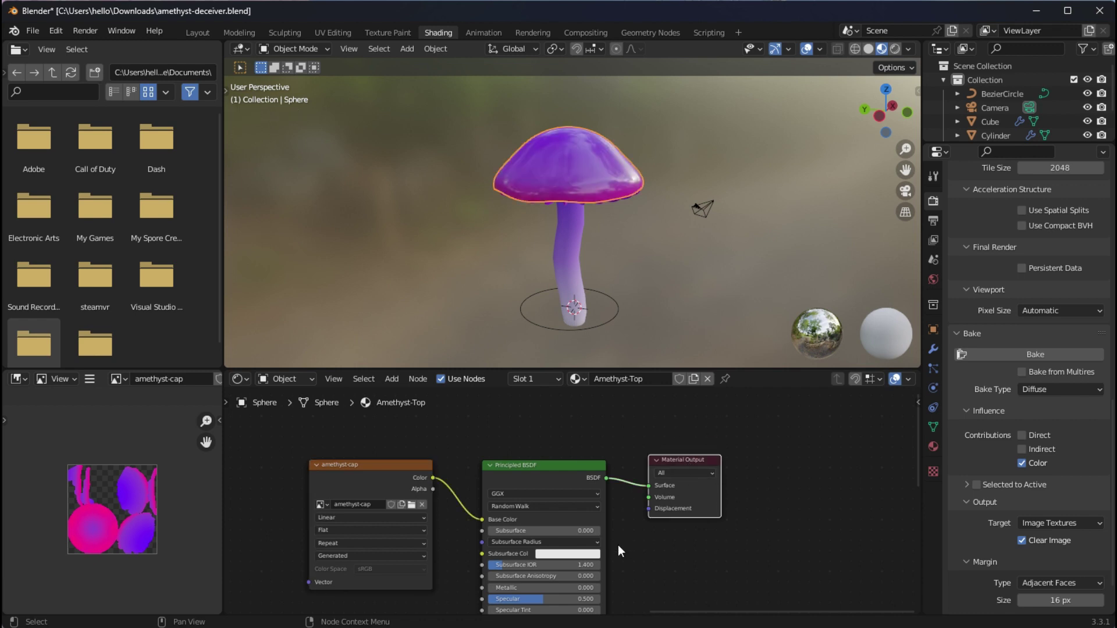
{"action": "scroll", "coordinate": [412, 556], "scroll_direction": "down", "scroll_amount": 5}
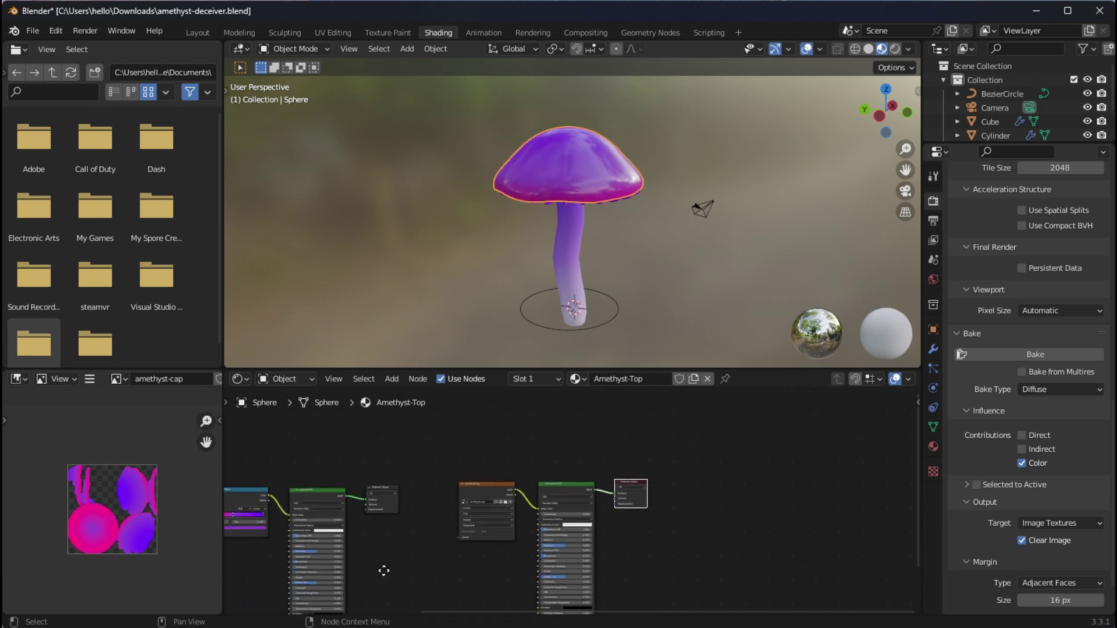
{"action": "scroll", "coordinate": [462, 552], "scroll_direction": "down", "scroll_amount": 2}
{"action": "scroll", "coordinate": [547, 552], "scroll_direction": "left", "scroll_amount": 2, "text": "ctrl"}
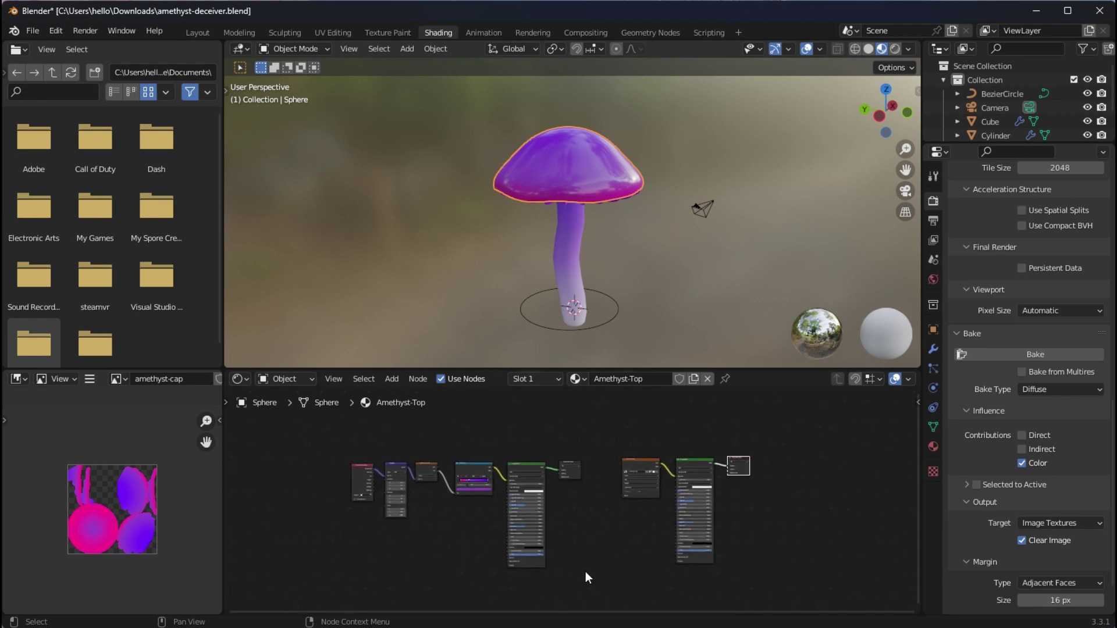
Step: Delete the old procedural nodes and recentre the three remaining nodes
{"action": "left_click_drag", "start_coordinate": [598, 581], "coordinate": [336, 457]}
{"action": "key", "text": "x"}
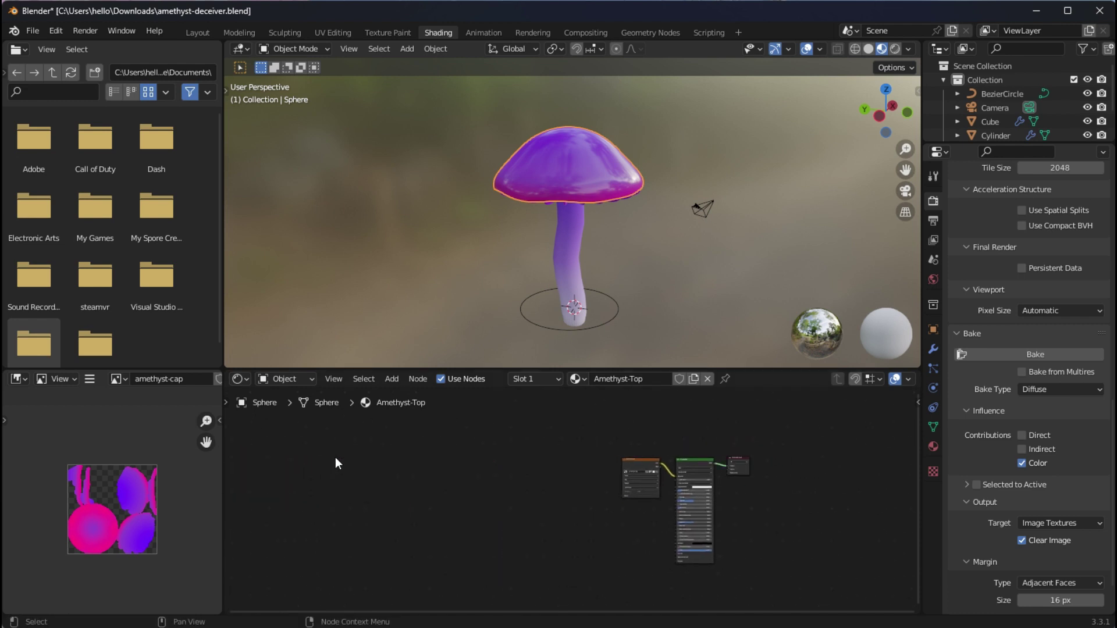
{"action": "left_click_drag", "start_coordinate": [773, 564], "coordinate": [542, 435]}
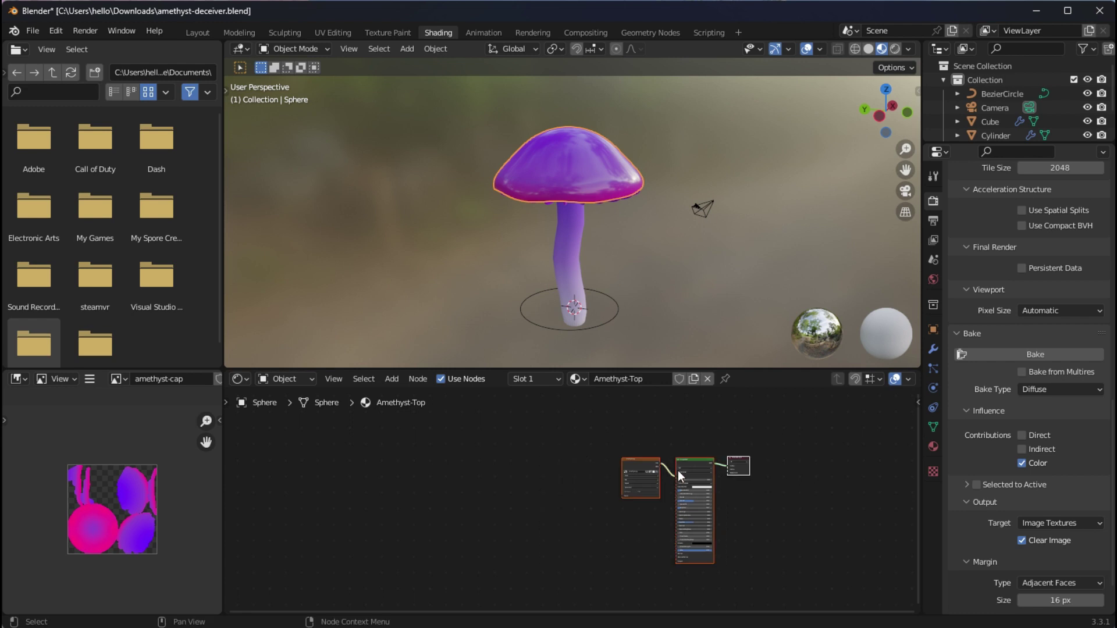
{"action": "left_click_drag", "start_coordinate": [698, 465], "coordinate": [571, 460]}
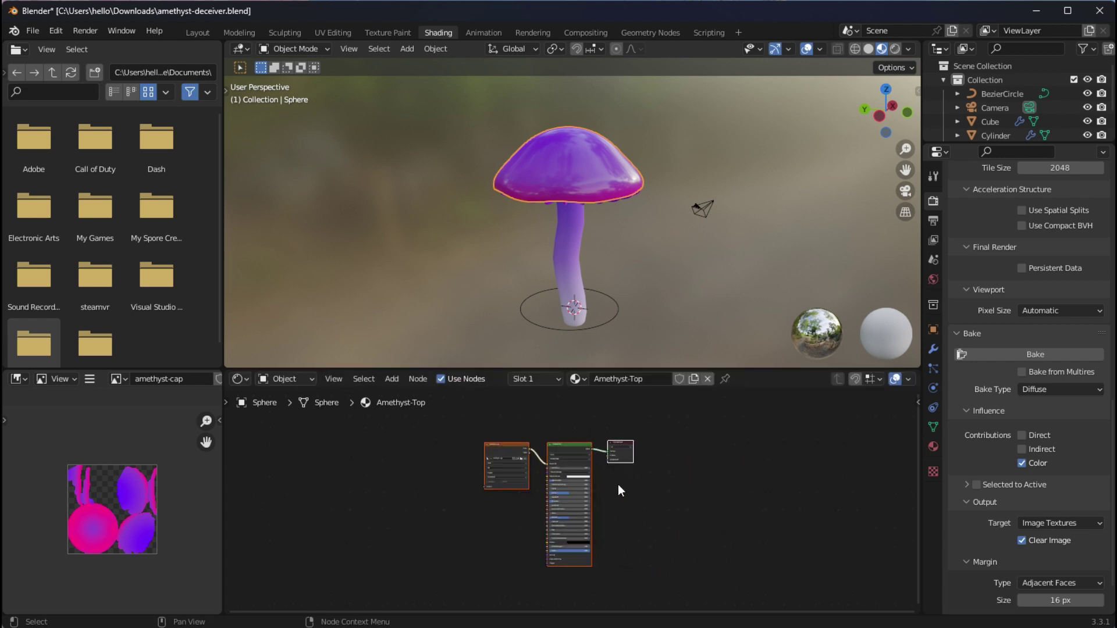
{"action": "scroll", "coordinate": [618, 484], "scroll_direction": "up", "scroll_amount": 2}
{"action": "middle_click_drag", "start_coordinate": [622, 493], "coordinate": [724, 570]}
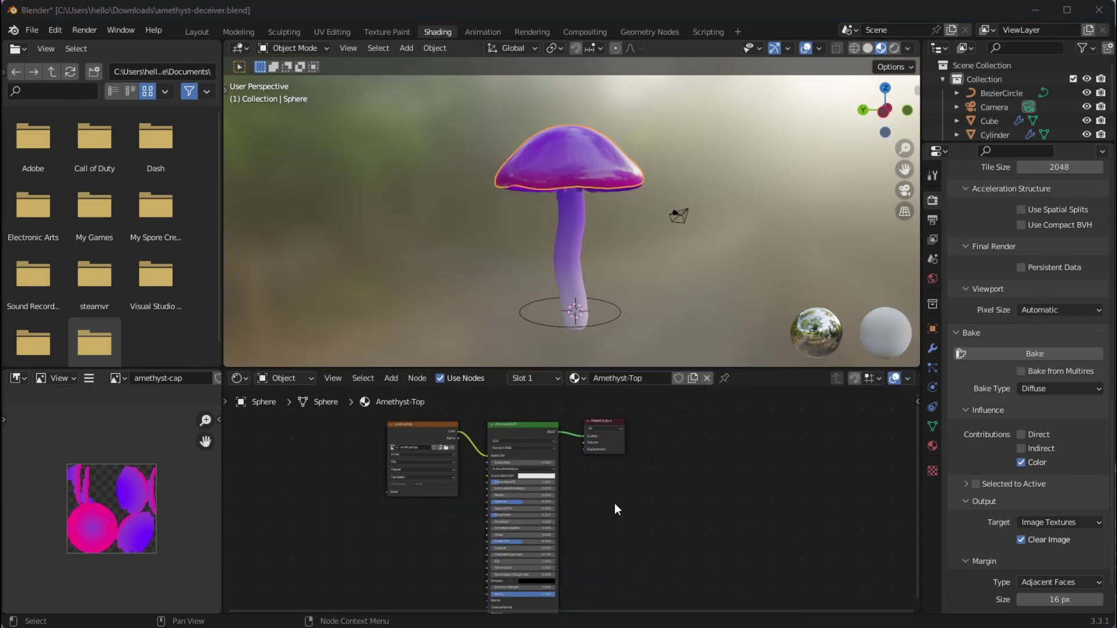
Step: Save the baked image as amethyst-cap.png via Image > Save As
{"action": "left_click_drag", "start_coordinate": [223, 474], "coordinate": [264, 474]}
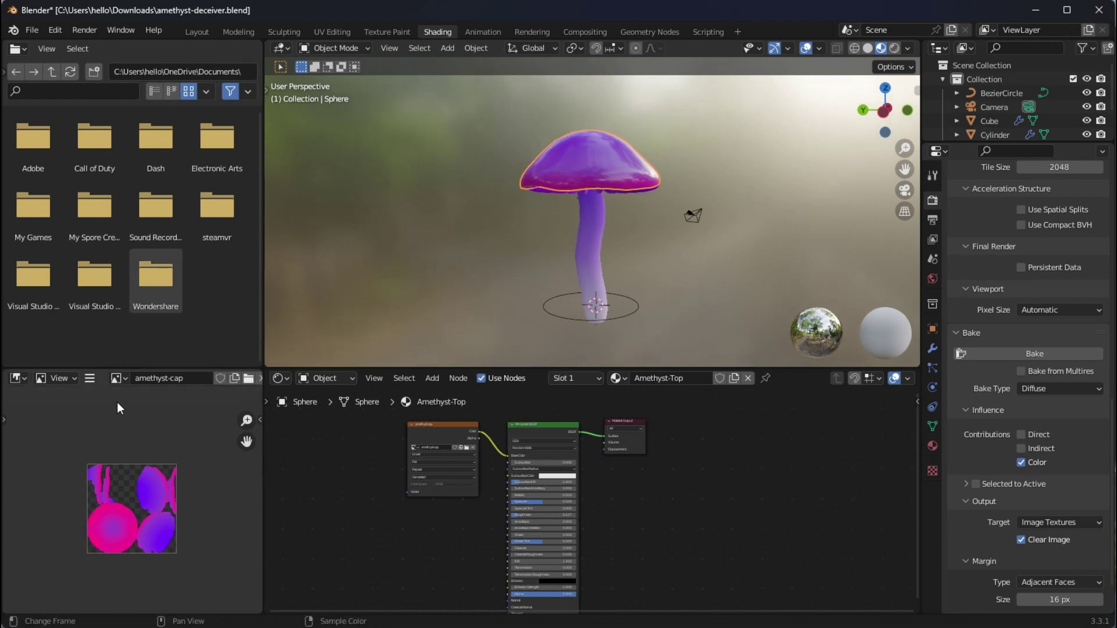
{"action": "left_click", "coordinate": [114, 378]}
{"action": "left_click", "coordinate": [90, 378]}
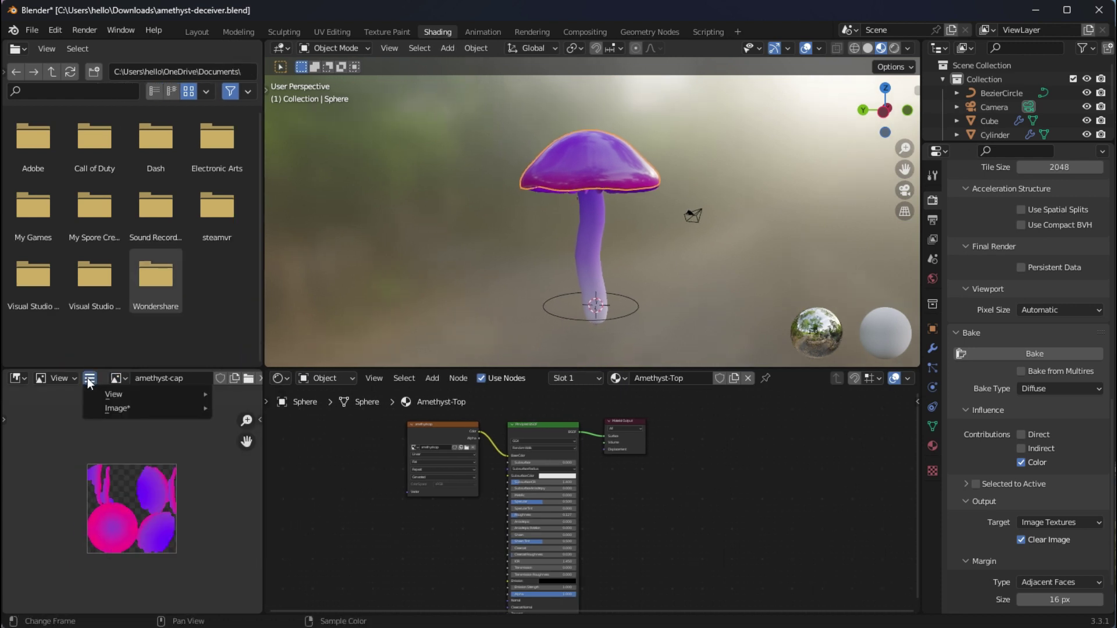
{"action": "mouse_move", "coordinate": [119, 409]}
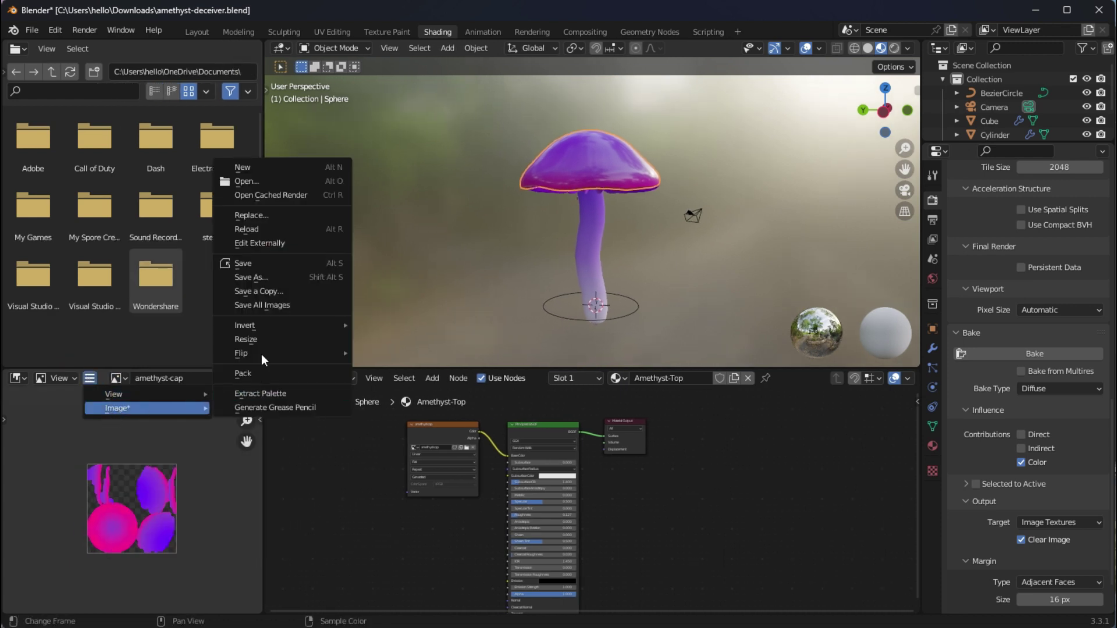
{"action": "left_click", "coordinate": [267, 278]}
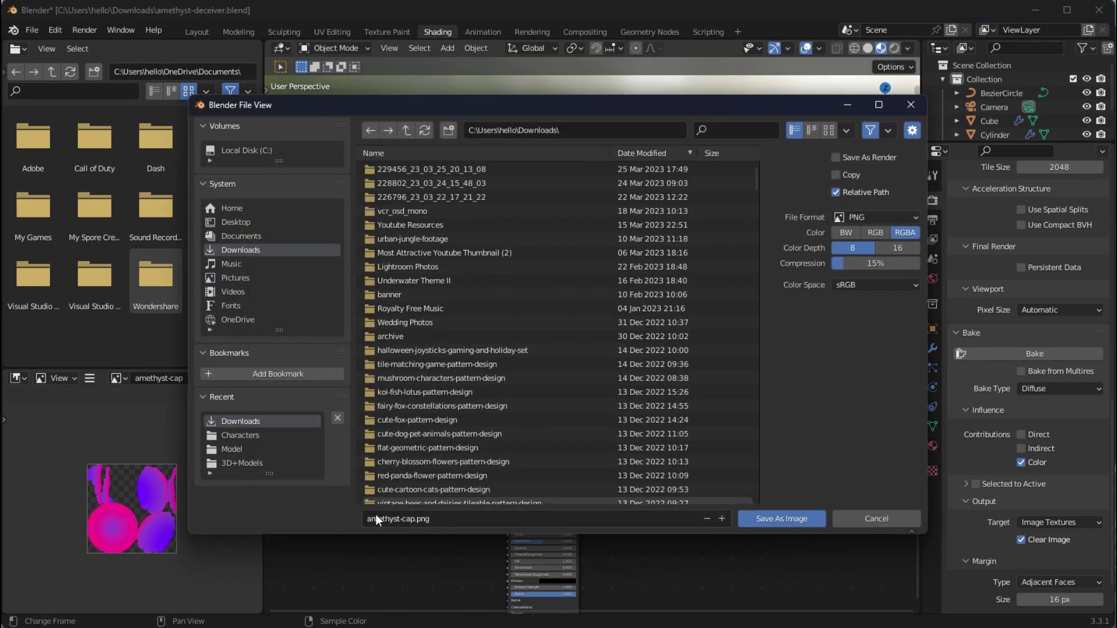
{"action": "left_click", "coordinate": [763, 526]}
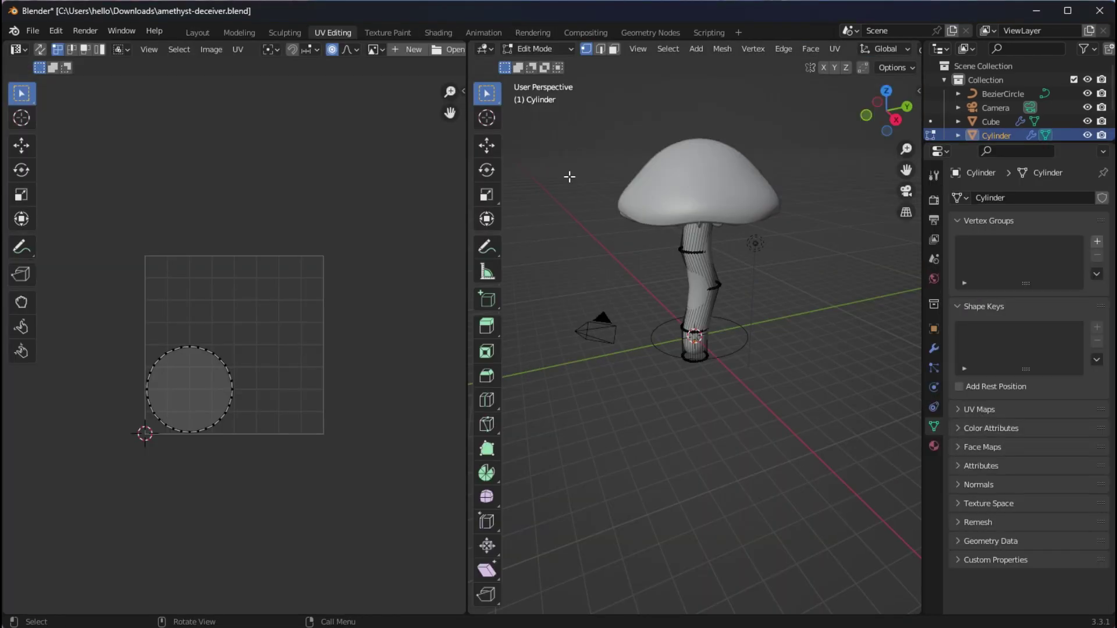
Step: Unwrap the stem's UVs and bake its colour into a new amethyst-stem image
{"action": "key", "text": "a"}
{"action": "key", "text": "u"}
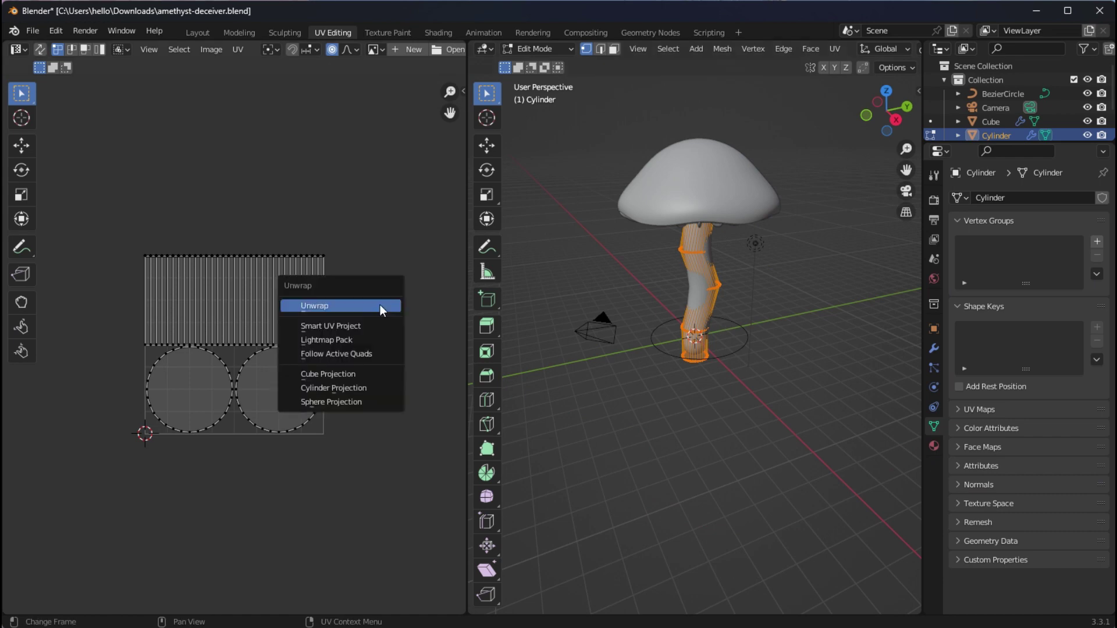
{"action": "left_click", "coordinate": [332, 324]}
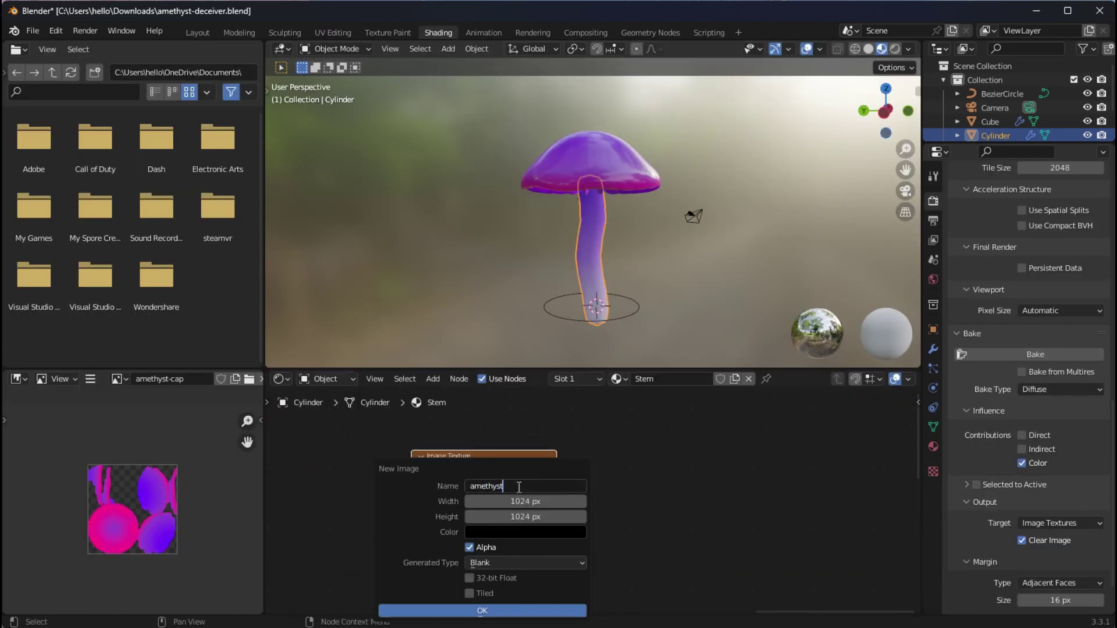
{"action": "key", "text": "Return"}
{"action": "left_click", "coordinate": [1056, 354]}
Step: Save the baked stem texture, then bake the gills into a new amethyst-gills image
{"action": "scroll", "coordinate": [524, 495], "scroll_direction": "down", "scroll_amount": 3}
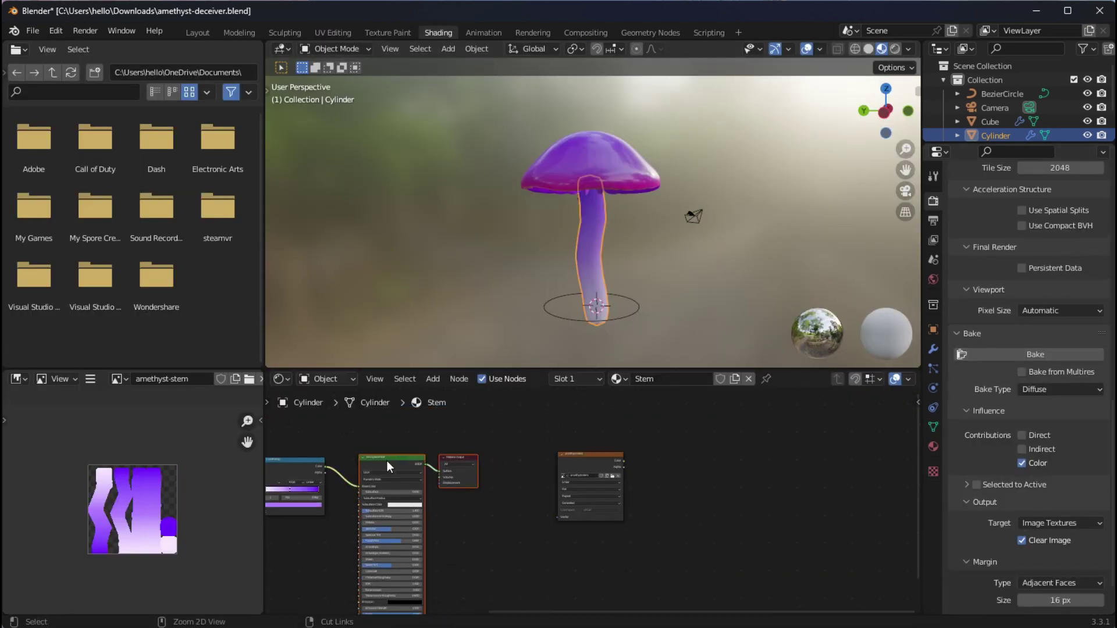
{"action": "left_click_drag", "start_coordinate": [655, 420], "coordinate": [698, 455]}
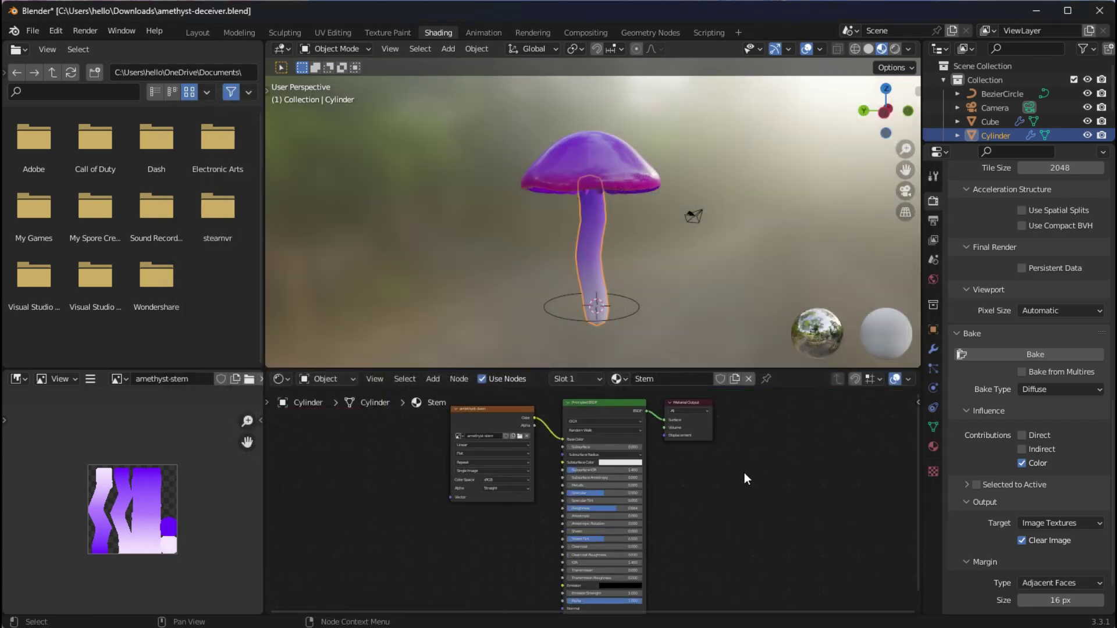
{"action": "left_click", "coordinate": [1060, 389]}
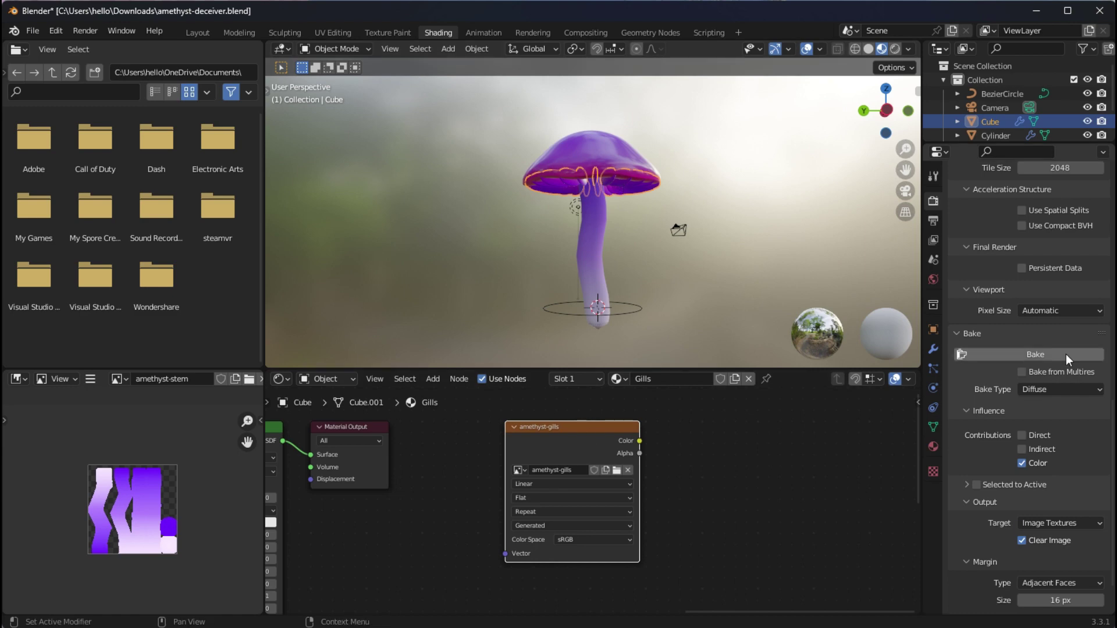
{"action": "left_click", "coordinate": [1066, 354]}
{"action": "key", "text": "Home"}
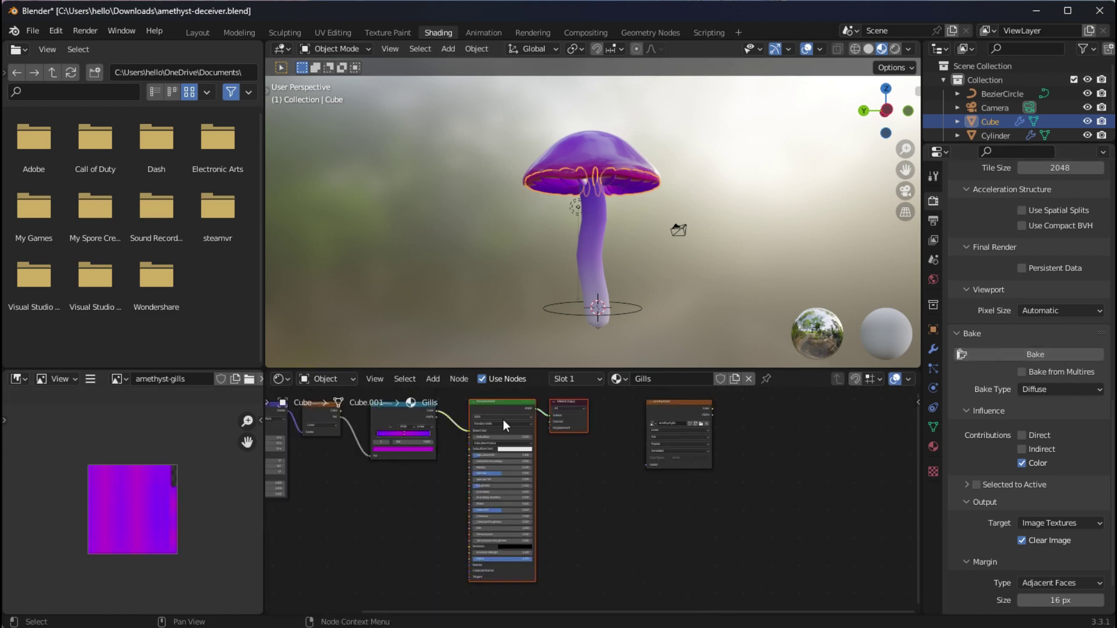
{"action": "key", "text": "shift+d"}
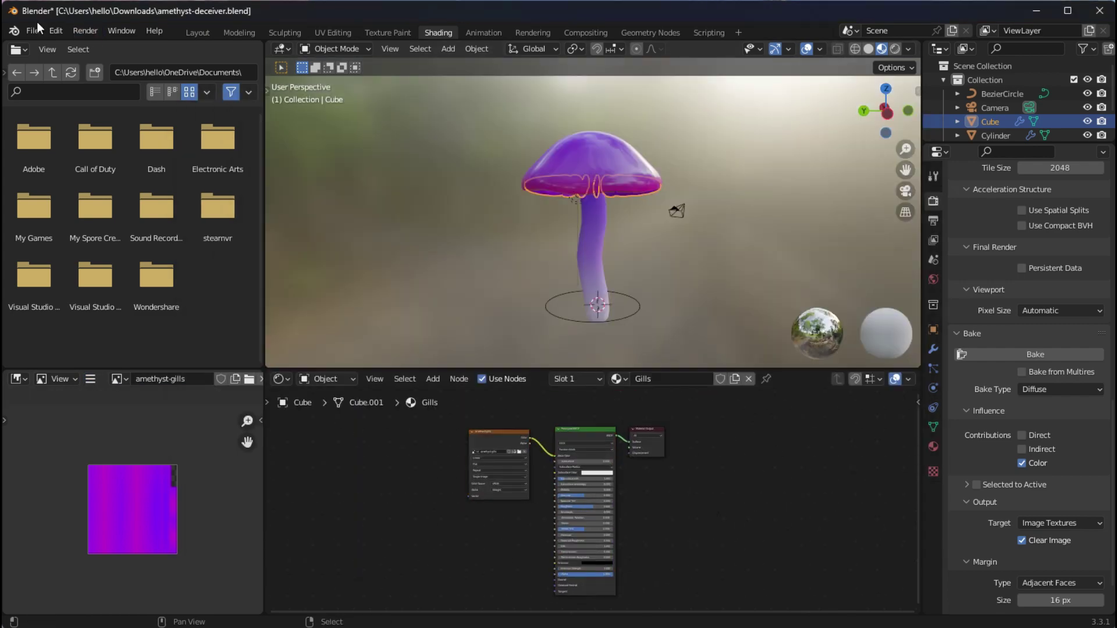
Step: Save amethyst-gills.png and the Blender file, then export the mushroom as amethyst-deceiver.fbx
{"action": "left_click", "coordinate": [33, 29]}
{"action": "left_click", "coordinate": [49, 122]}
{"action": "left_click", "coordinate": [31, 30]}
{"action": "mouse_move", "coordinate": [95, 231]}
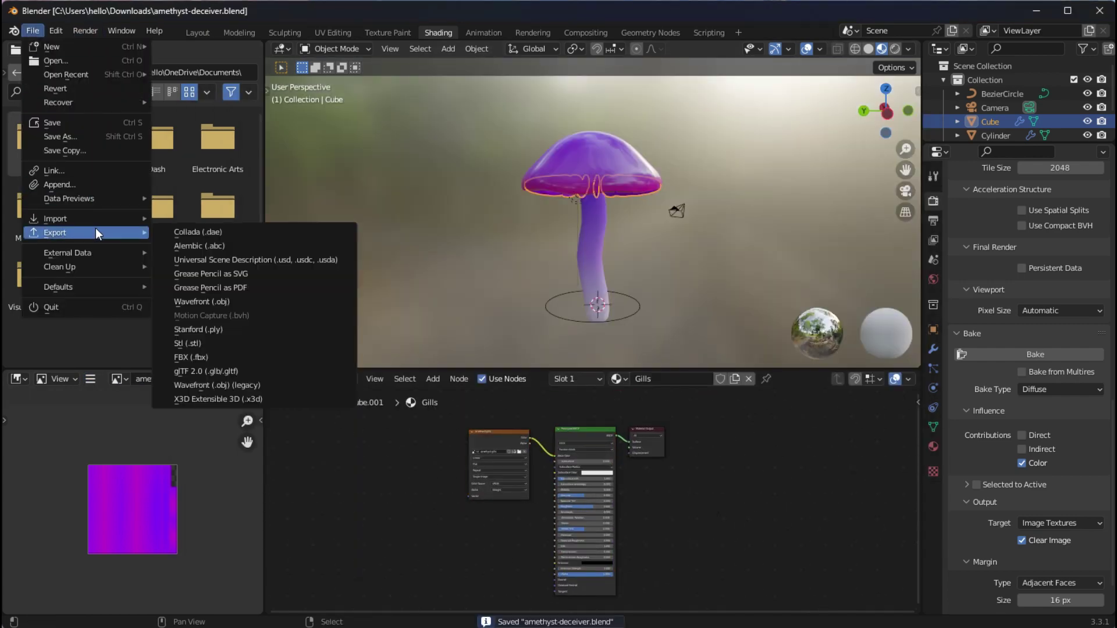
{"action": "left_click", "coordinate": [278, 360]}
{"action": "left_click_drag", "start_coordinate": [672, 108], "coordinate": [627, 74]}
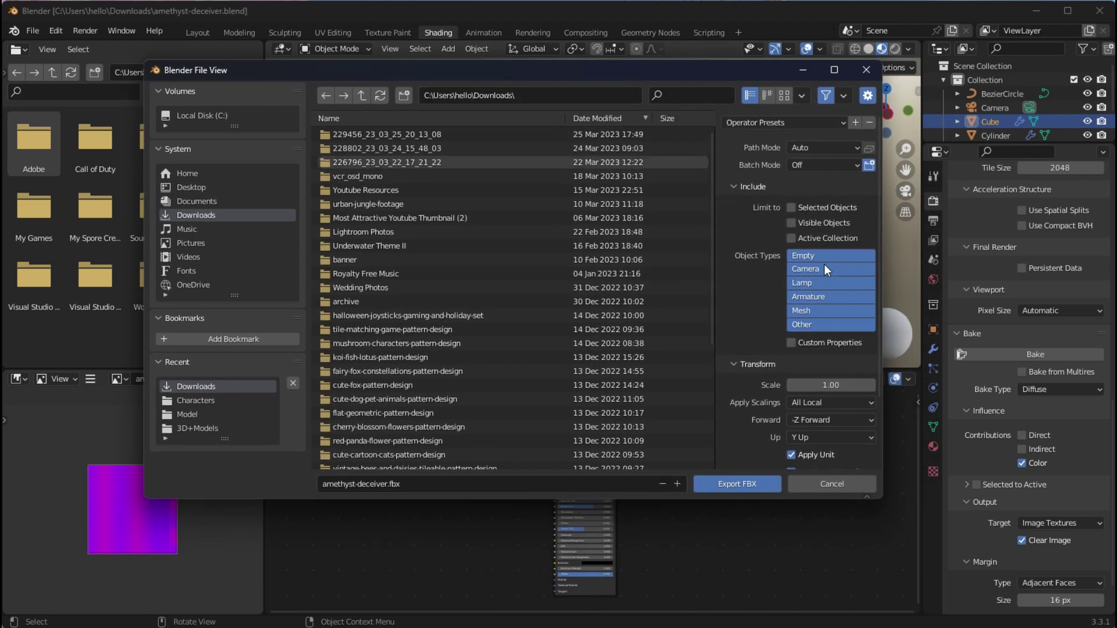
{"action": "scroll", "coordinate": [809, 290], "scroll_direction": "down", "scroll_amount": 3}
{"action": "scroll", "coordinate": [768, 384], "scroll_direction": "up", "scroll_amount": 2}
{"action": "scroll", "coordinate": [750, 413], "scroll_direction": "down", "scroll_amount": 2}
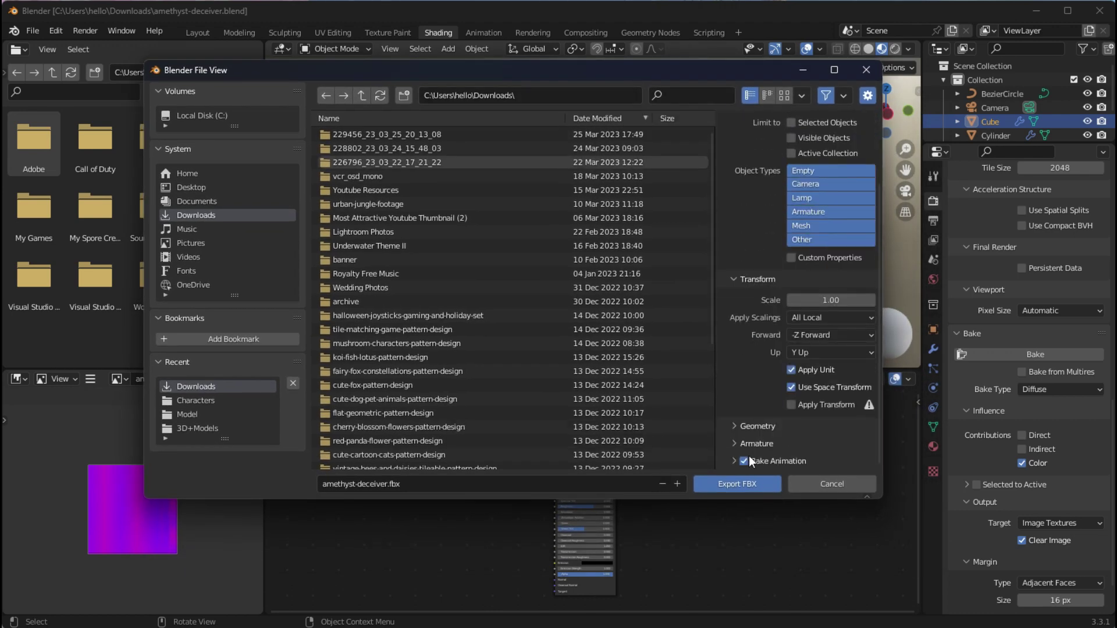
{"action": "left_click", "coordinate": [755, 487]}
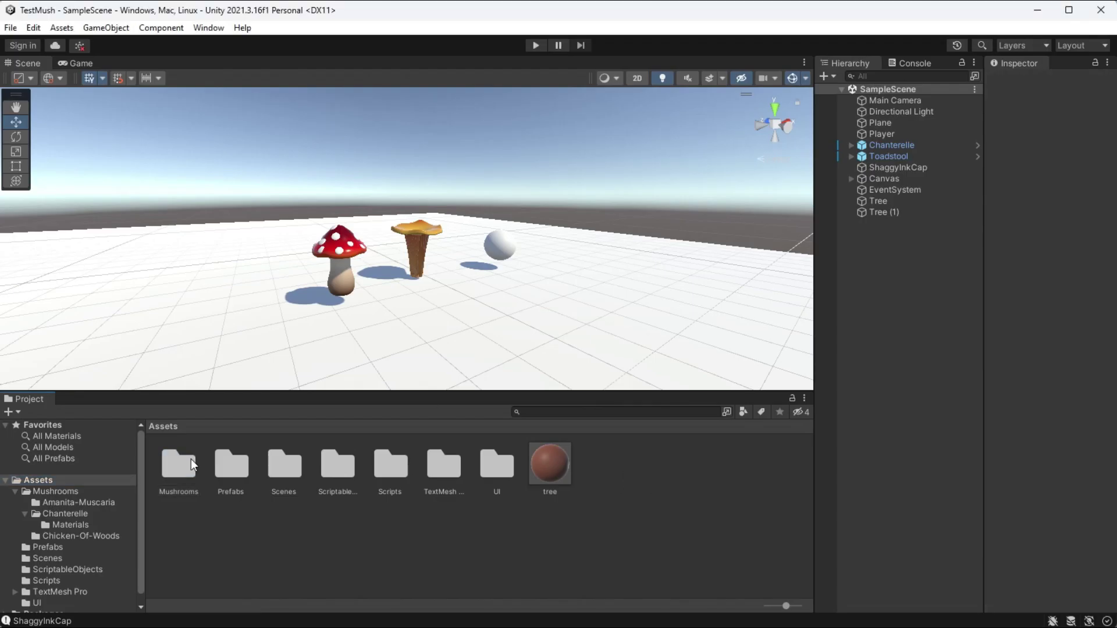
Step: Create an Amethyst-Deceiver folder inside the Mushrooms assets folder
{"action": "double_click", "coordinate": [190, 459]}
{"action": "right_click", "coordinate": [335, 472]}
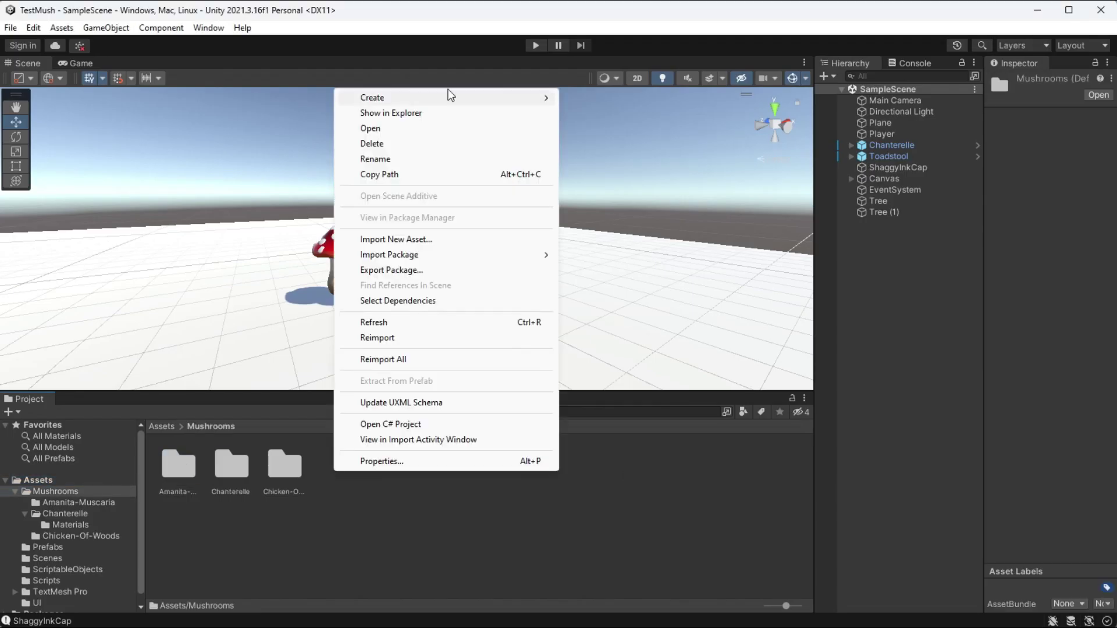
{"action": "left_click", "coordinate": [587, 97]}
{"action": "type", "text": "Amethyst-Deceiver"}
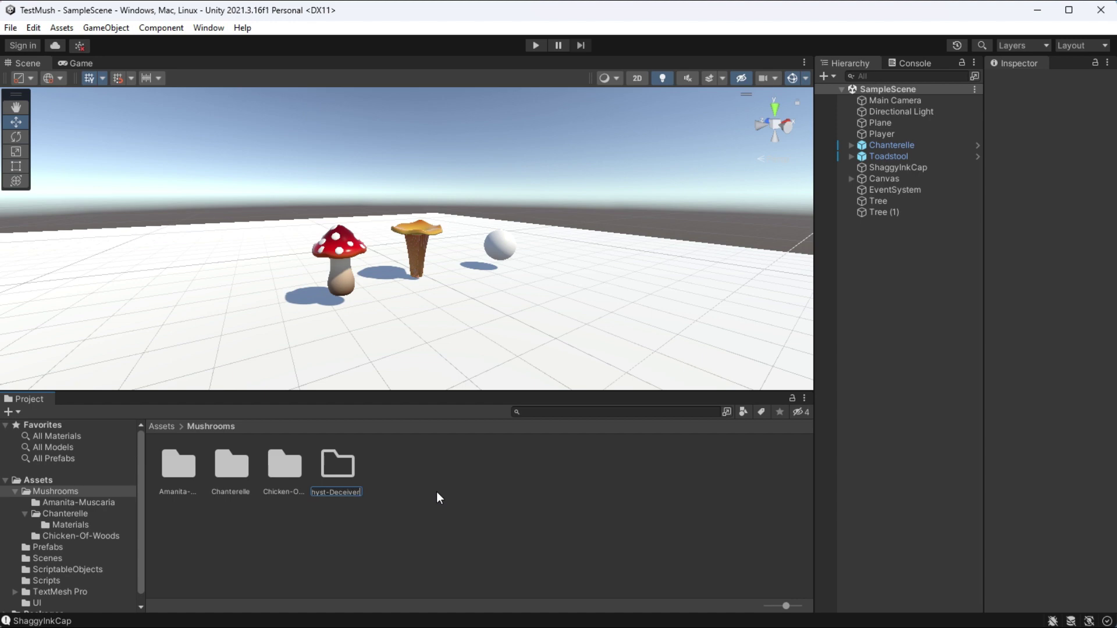
{"action": "key", "text": "Return"}
{"action": "double_click", "coordinate": [231, 466]}
Step: Import amethyst-deceiver.fbx from Downloads into the Amethyst-Deceiver folder
{"action": "key", "text": "alt+Tab"}
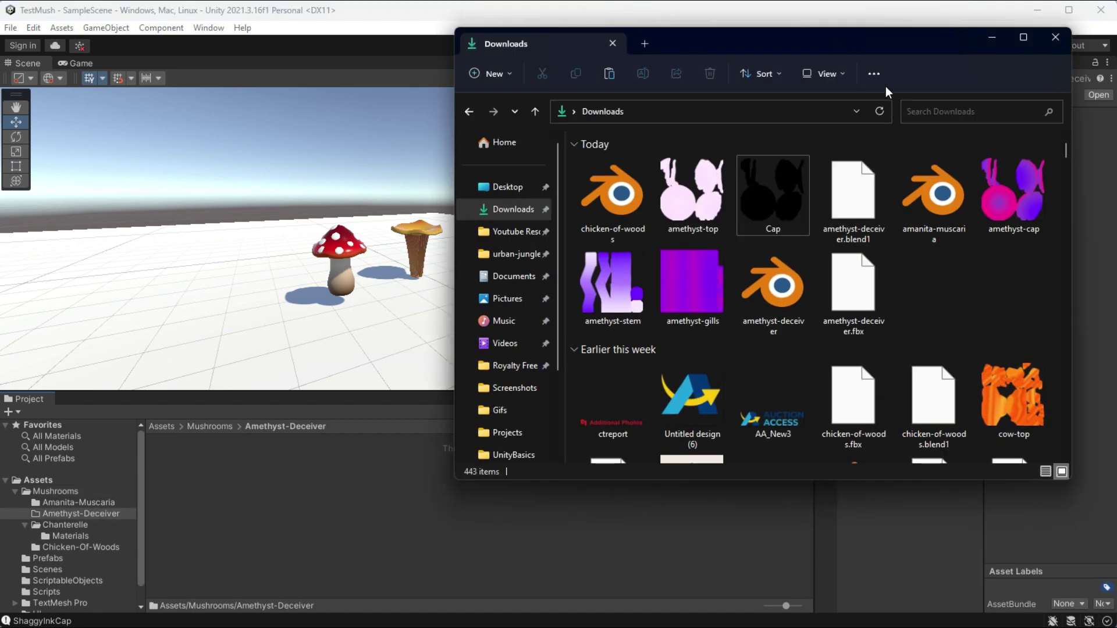
{"action": "left_click_drag", "start_coordinate": [876, 40], "coordinate": [802, 81]}
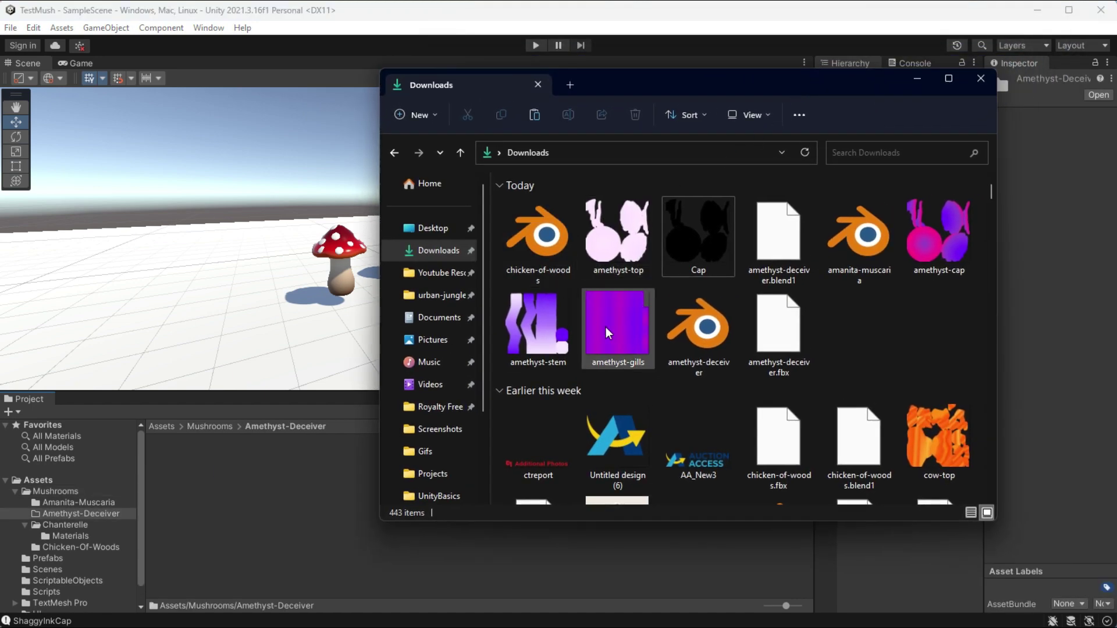
{"action": "left_click", "coordinate": [792, 343]}
{"action": "left_click_drag", "start_coordinate": [792, 325], "coordinate": [215, 227]}
{"action": "left_click", "coordinate": [330, 476]}
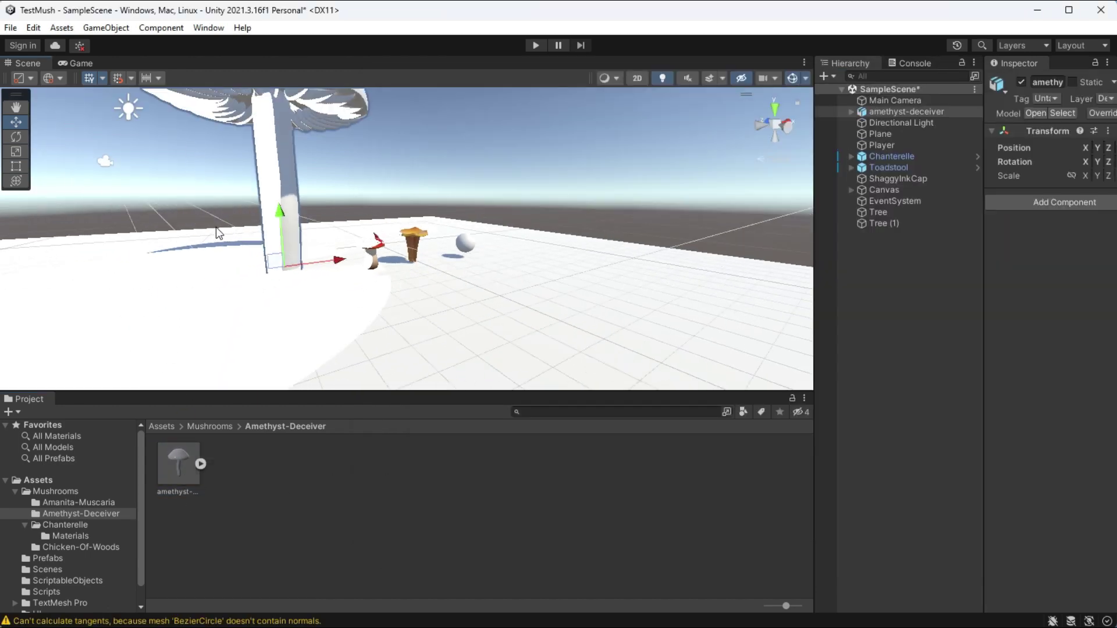
Step: Place the amethyst-deceiver model into the scene
{"action": "scroll", "coordinate": [372, 148], "scroll_direction": "down", "scroll_amount": 3}
{"action": "right_click_drag", "start_coordinate": [371, 149], "coordinate": [328, 216]}
{"action": "scroll", "coordinate": [364, 145], "scroll_direction": "up", "scroll_amount": 3}
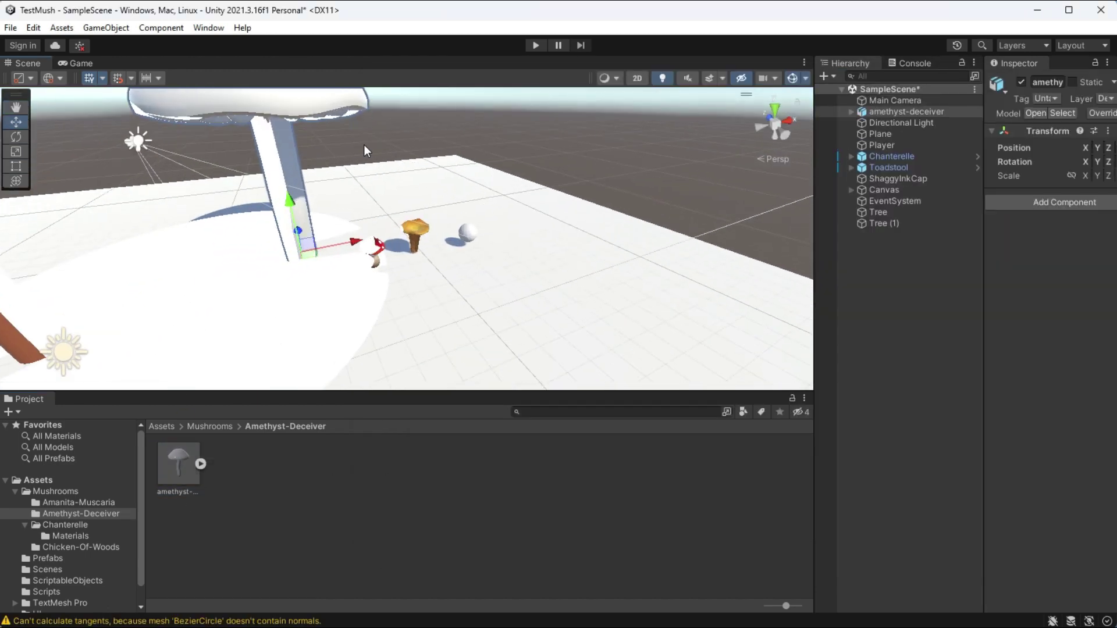
Step: Try moving the model's Camera child out, dismissing the prefab restructure warning
{"action": "left_click", "coordinate": [906, 112]}
{"action": "left_click", "coordinate": [851, 111]}
{"action": "left_click", "coordinate": [894, 134]}
{"action": "left_click_drag", "start_coordinate": [914, 136], "coordinate": [911, 142]}
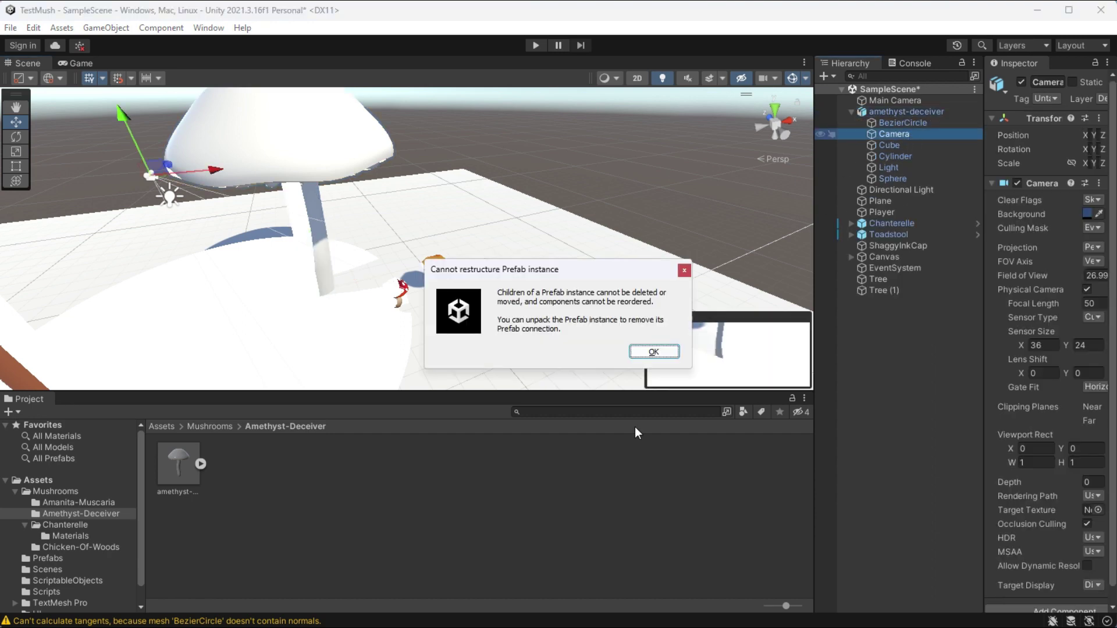
{"action": "left_click", "coordinate": [653, 352]}
Step: Unpack the amethyst-deceiver prefab and delete its imported Camera child
{"action": "left_click", "coordinate": [905, 112]}
{"action": "right_click", "coordinate": [817, 114]}
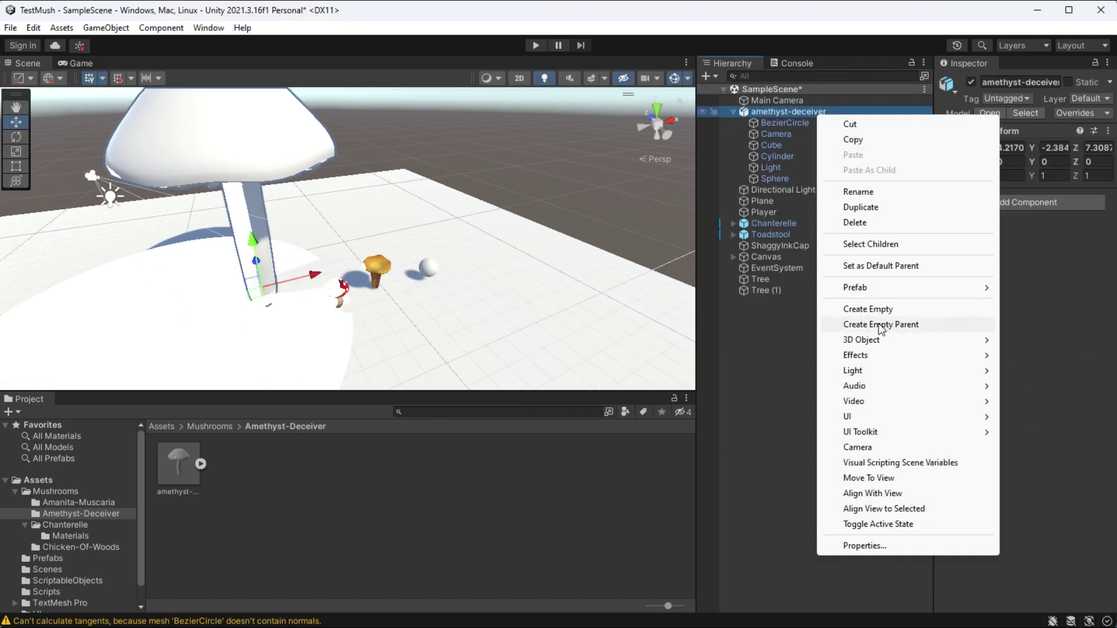
{"action": "left_click", "coordinate": [843, 287]}
{"action": "left_click", "coordinate": [1038, 331]}
{"action": "left_click", "coordinate": [814, 134]}
{"action": "key", "text": "Delete"}
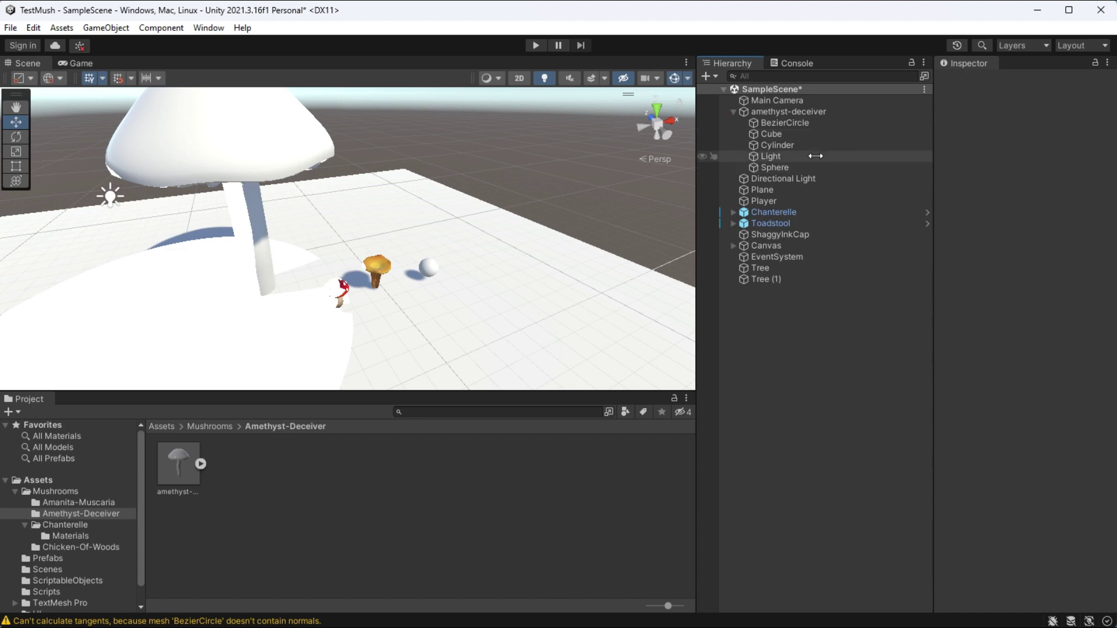
Step: Import the amethyst-gills, -stem and -cap textures, then delete the BezierCircle child
{"action": "key", "text": "alt+Tab"}
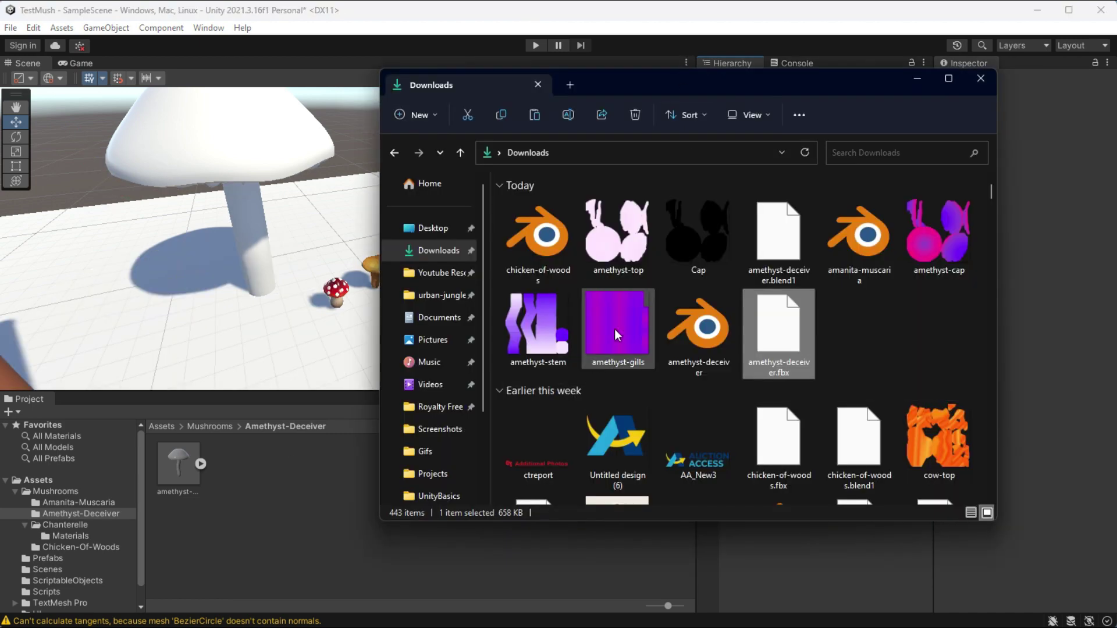
{"action": "left_click_drag", "start_coordinate": [618, 335], "coordinate": [233, 465]}
{"action": "left_click_drag", "start_coordinate": [538, 326], "coordinate": [285, 465]}
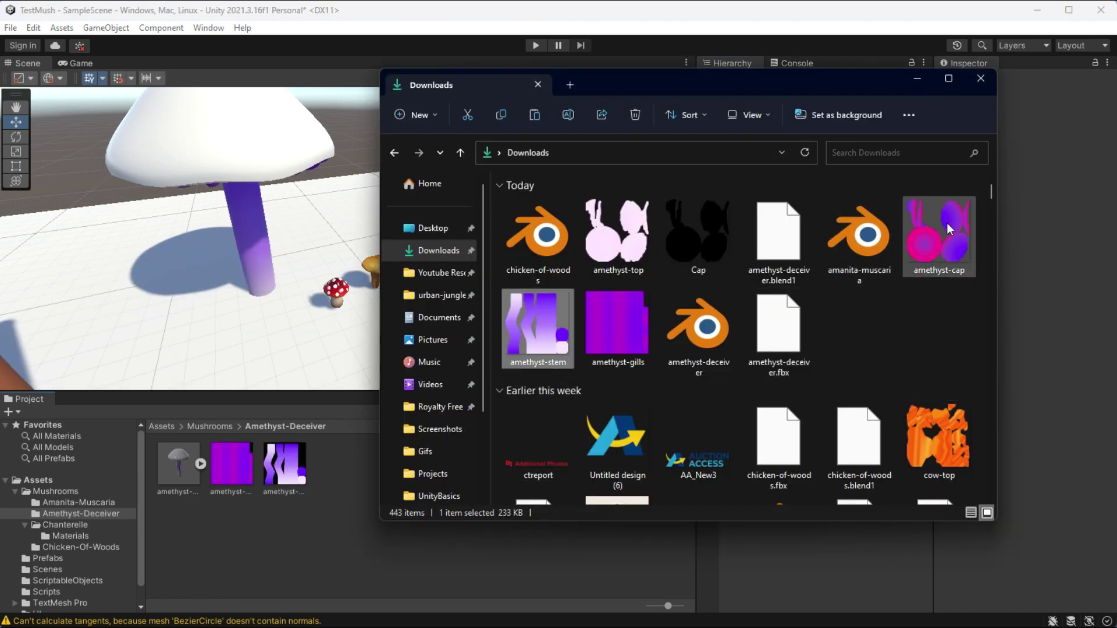
{"action": "left_click_drag", "start_coordinate": [948, 228], "coordinate": [361, 469]}
{"action": "left_click", "coordinate": [917, 79]}
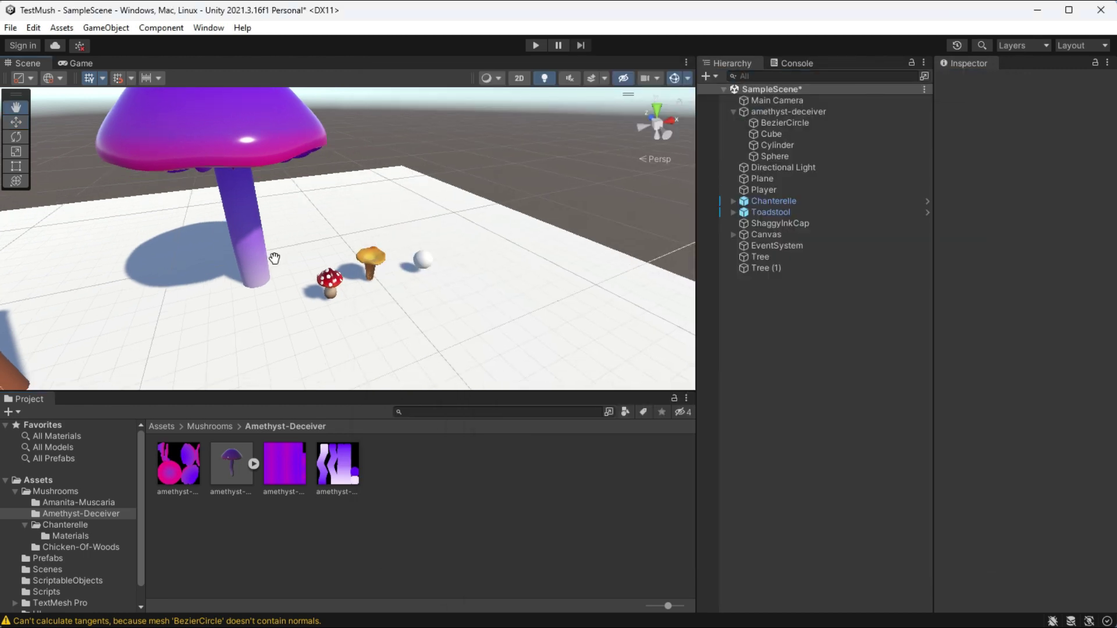
{"action": "left_click", "coordinate": [770, 122]}
{"action": "key", "text": "Delete"}
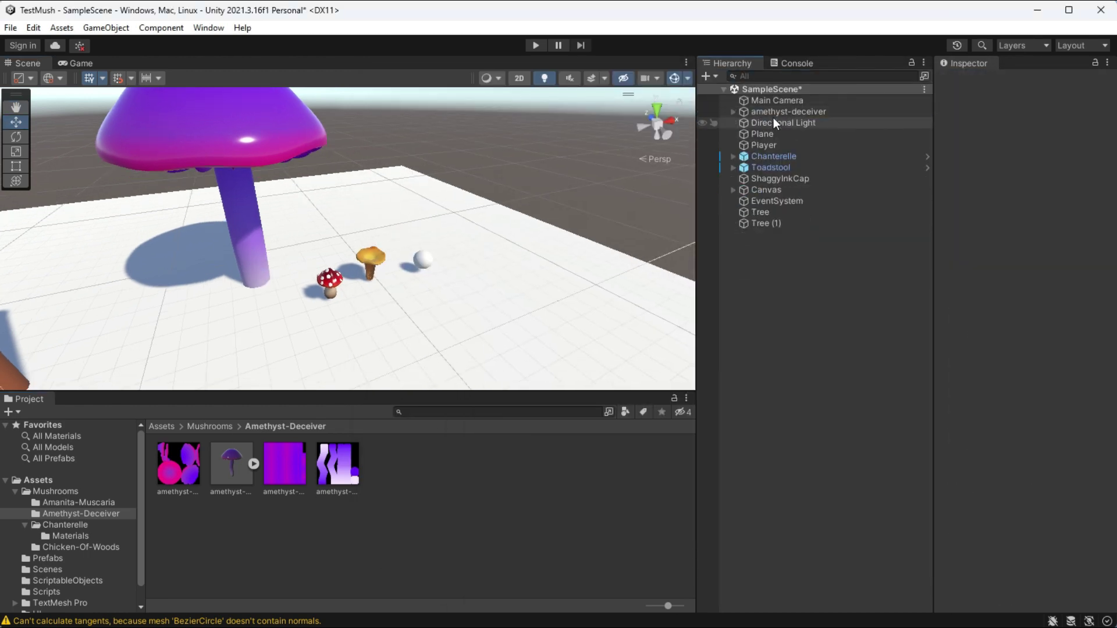
Step: Scale amethyst-deceiver to 0.2 on X, Y and Z and raise it onto the ground
{"action": "left_click", "coordinate": [787, 111]}
{"action": "double_click", "coordinate": [1005, 163]}
{"action": "type", "text": "0.2"}
{"action": "key", "text": "Tab"}
{"action": "type", "text": "0.2"}
{"action": "key", "text": "Tab"}
{"action": "type", "text": ".2"}
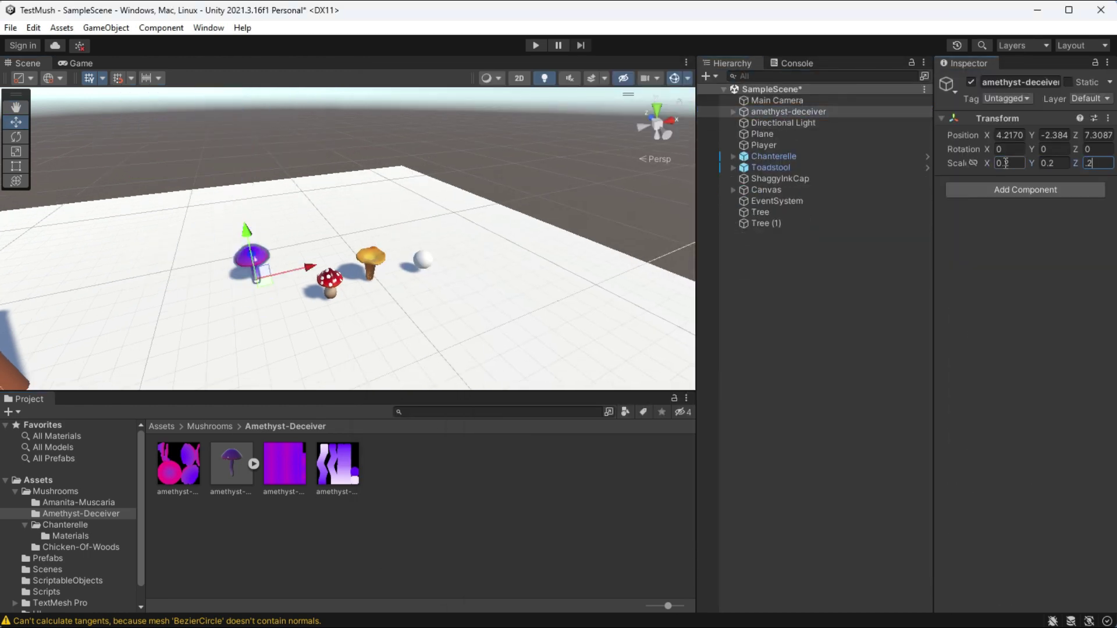
{"action": "left_click_drag", "start_coordinate": [205, 319], "coordinate": [211, 216], "text": "alt"}
{"action": "scroll", "coordinate": [416, 309], "scroll_direction": "down", "scroll_amount": 5}
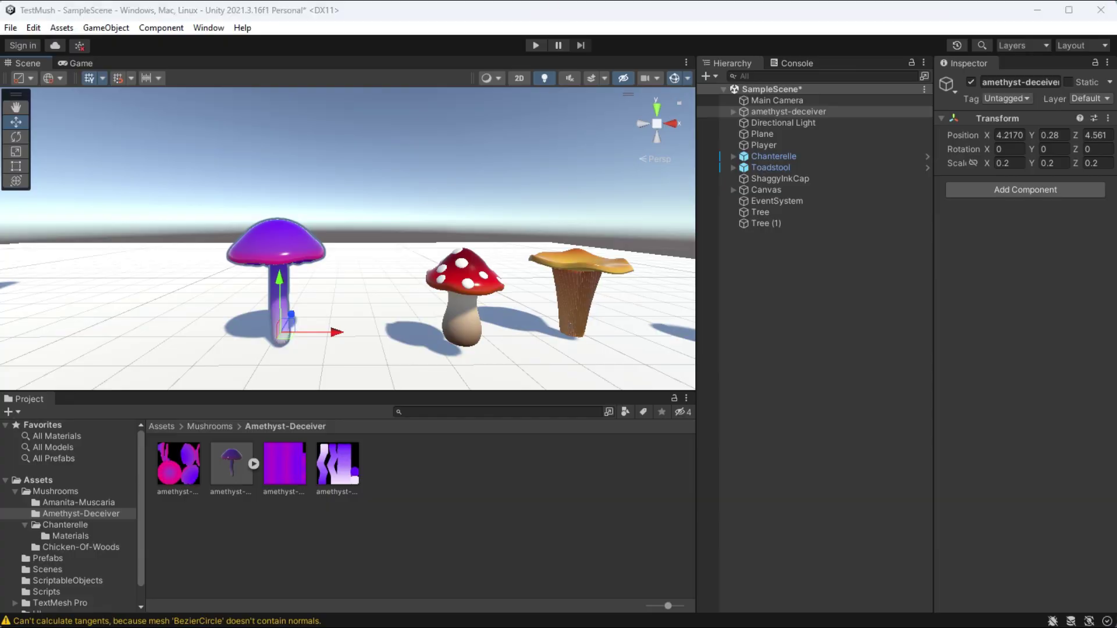